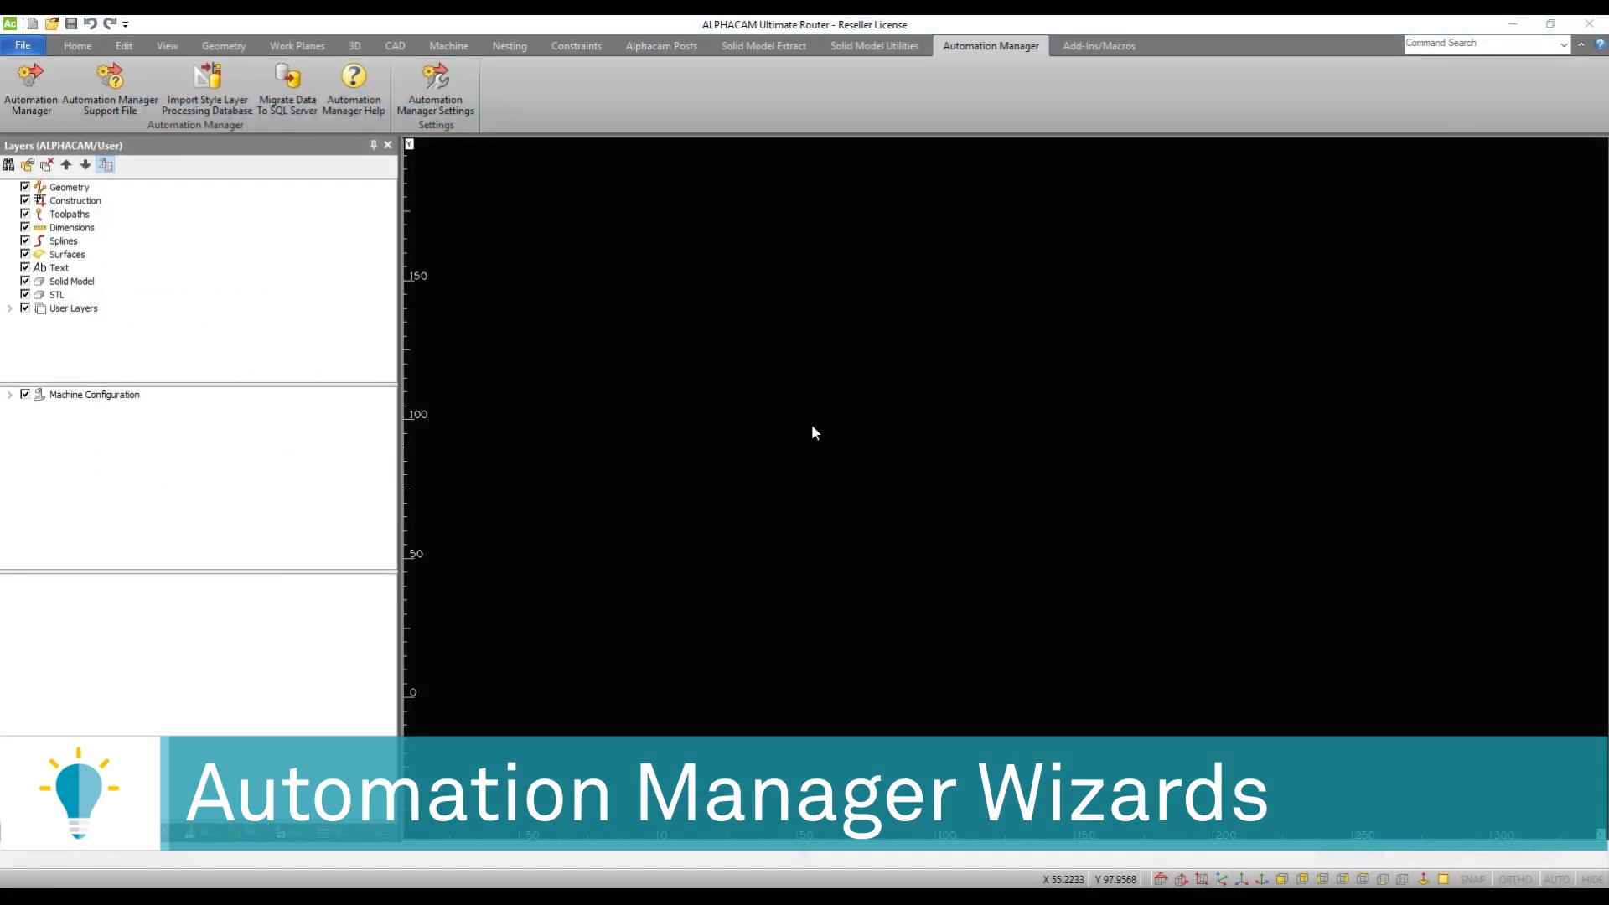
Launch Automation Manager's Processing Wizard and name the new job ALPHACAM2020.
click(31, 100)
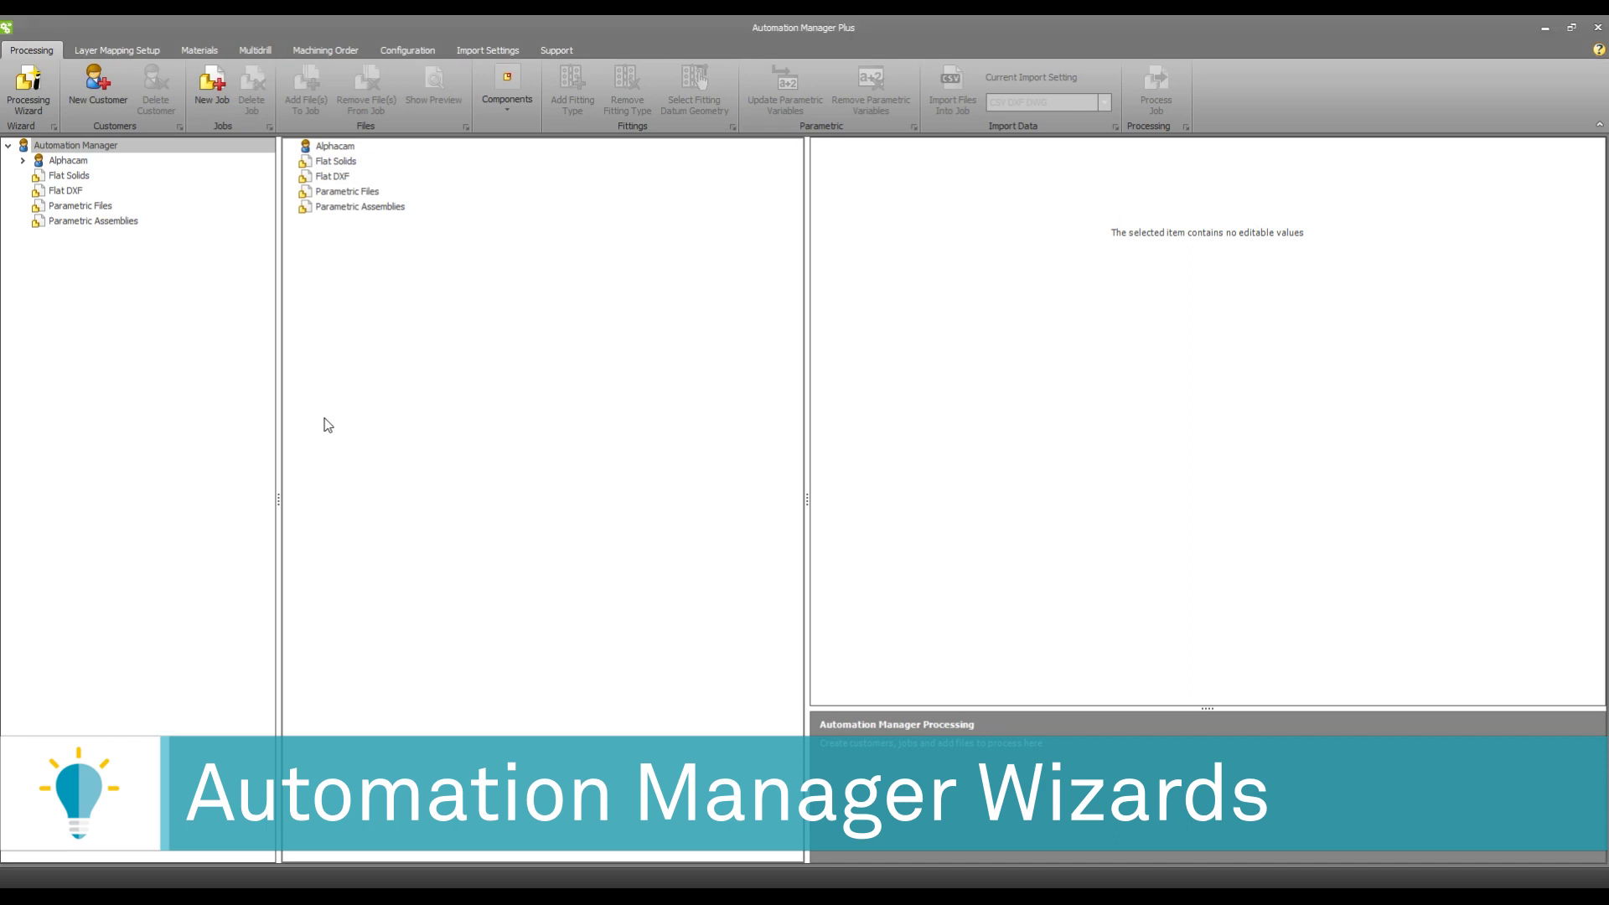
click(28, 90)
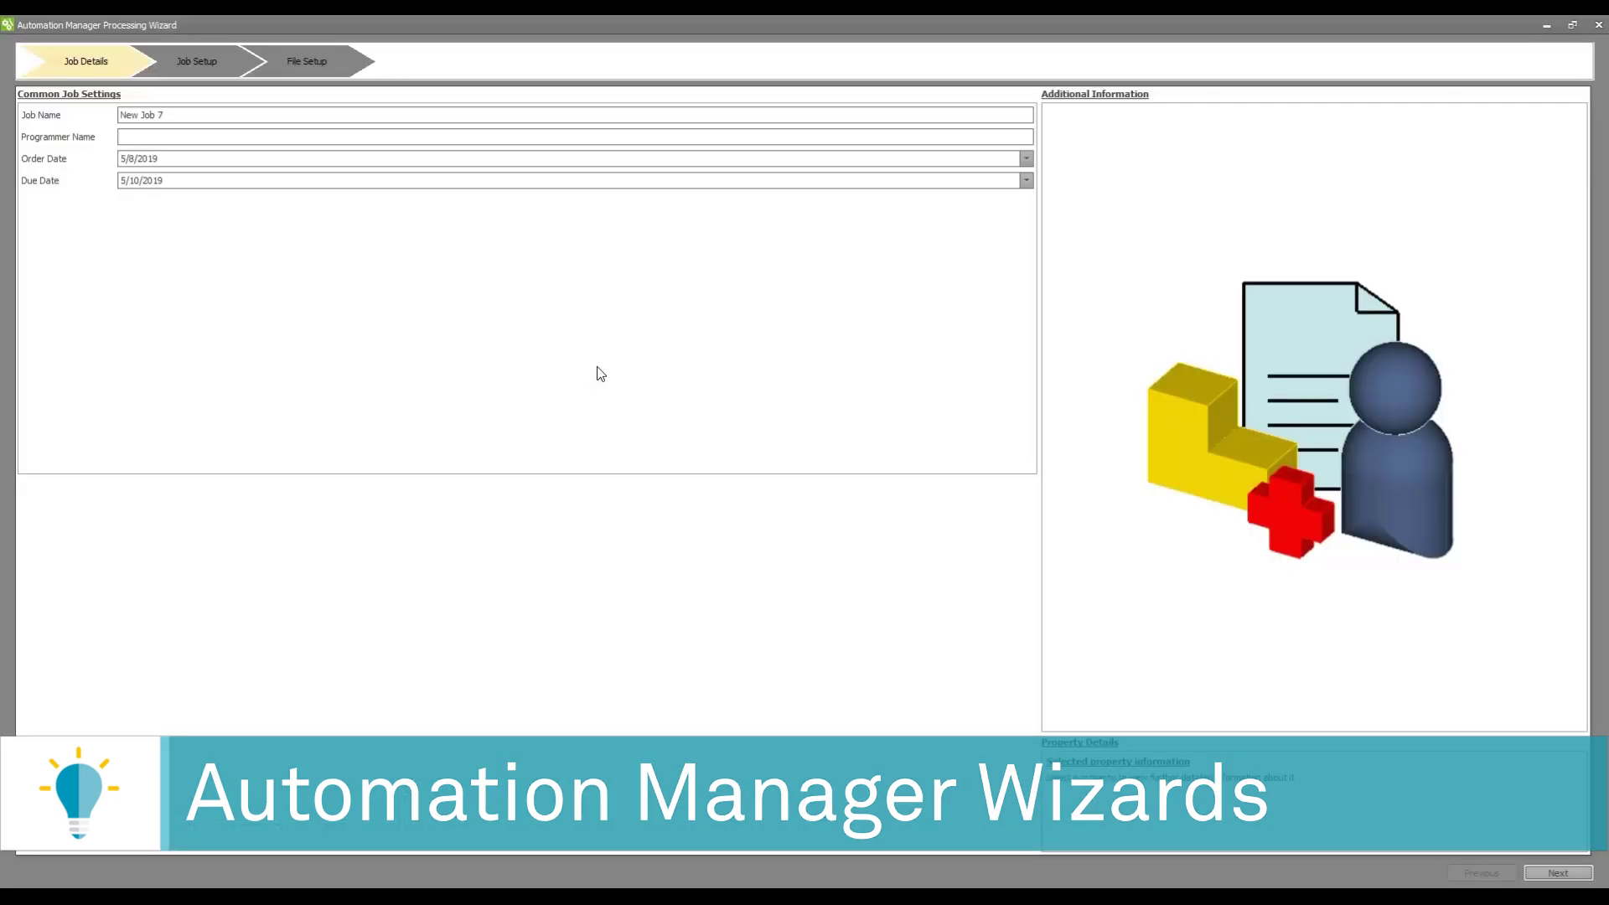
click(214, 116)
text(ALPHACAM2020)
click(1554, 872)
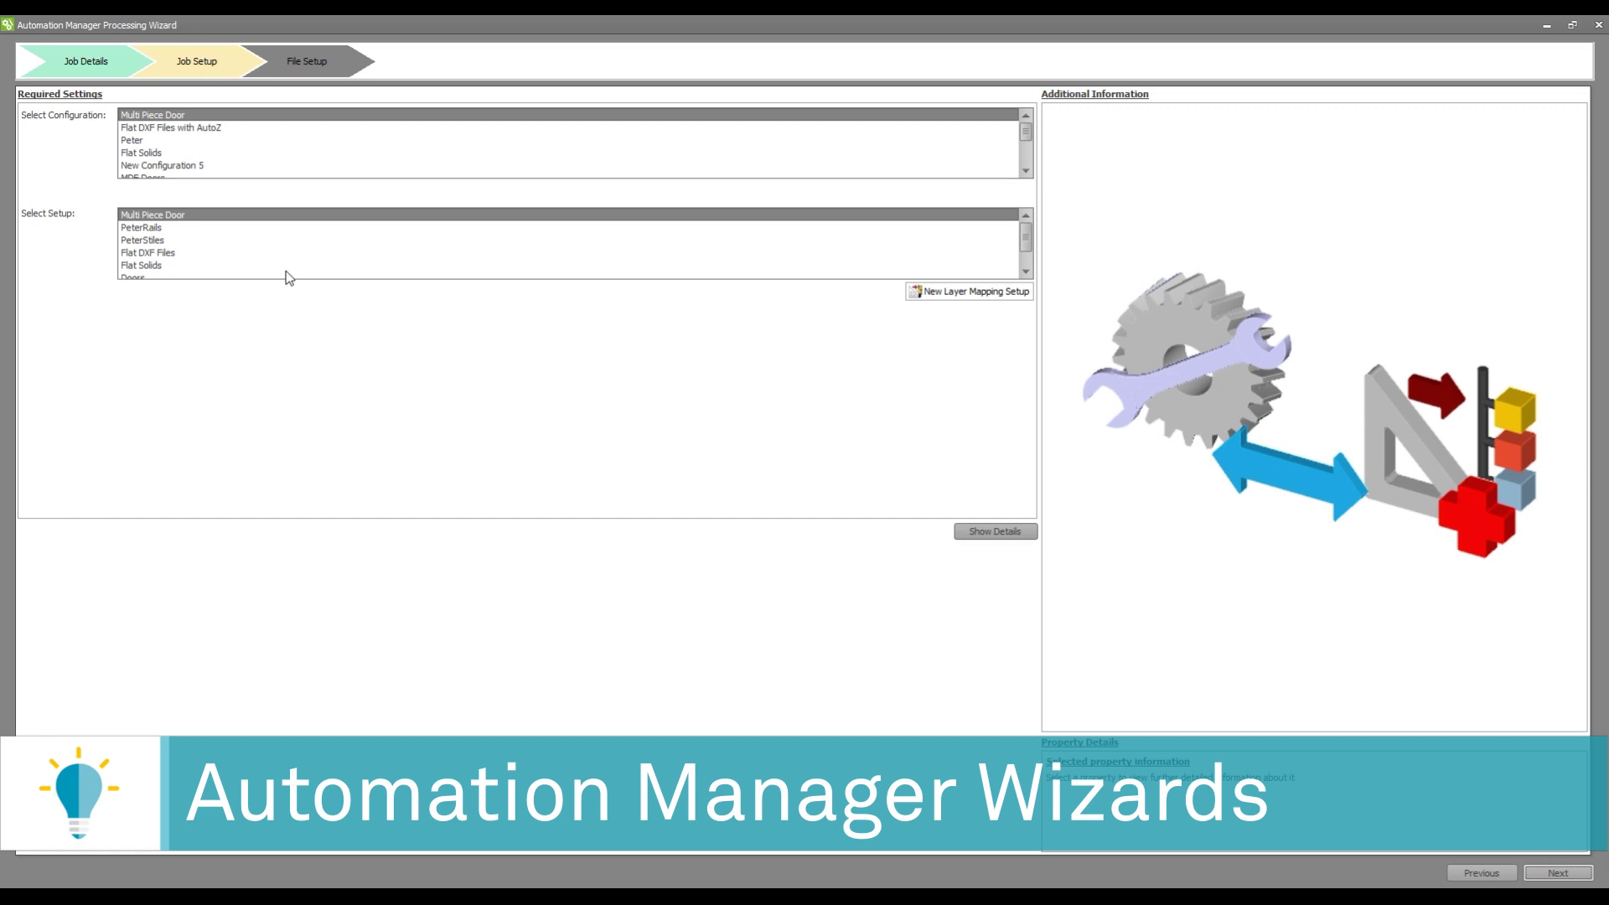
Choose the Flat DXF Files with AutoZ configuration and Flat DXF Files setup, skipping layer mapping.
click(206, 130)
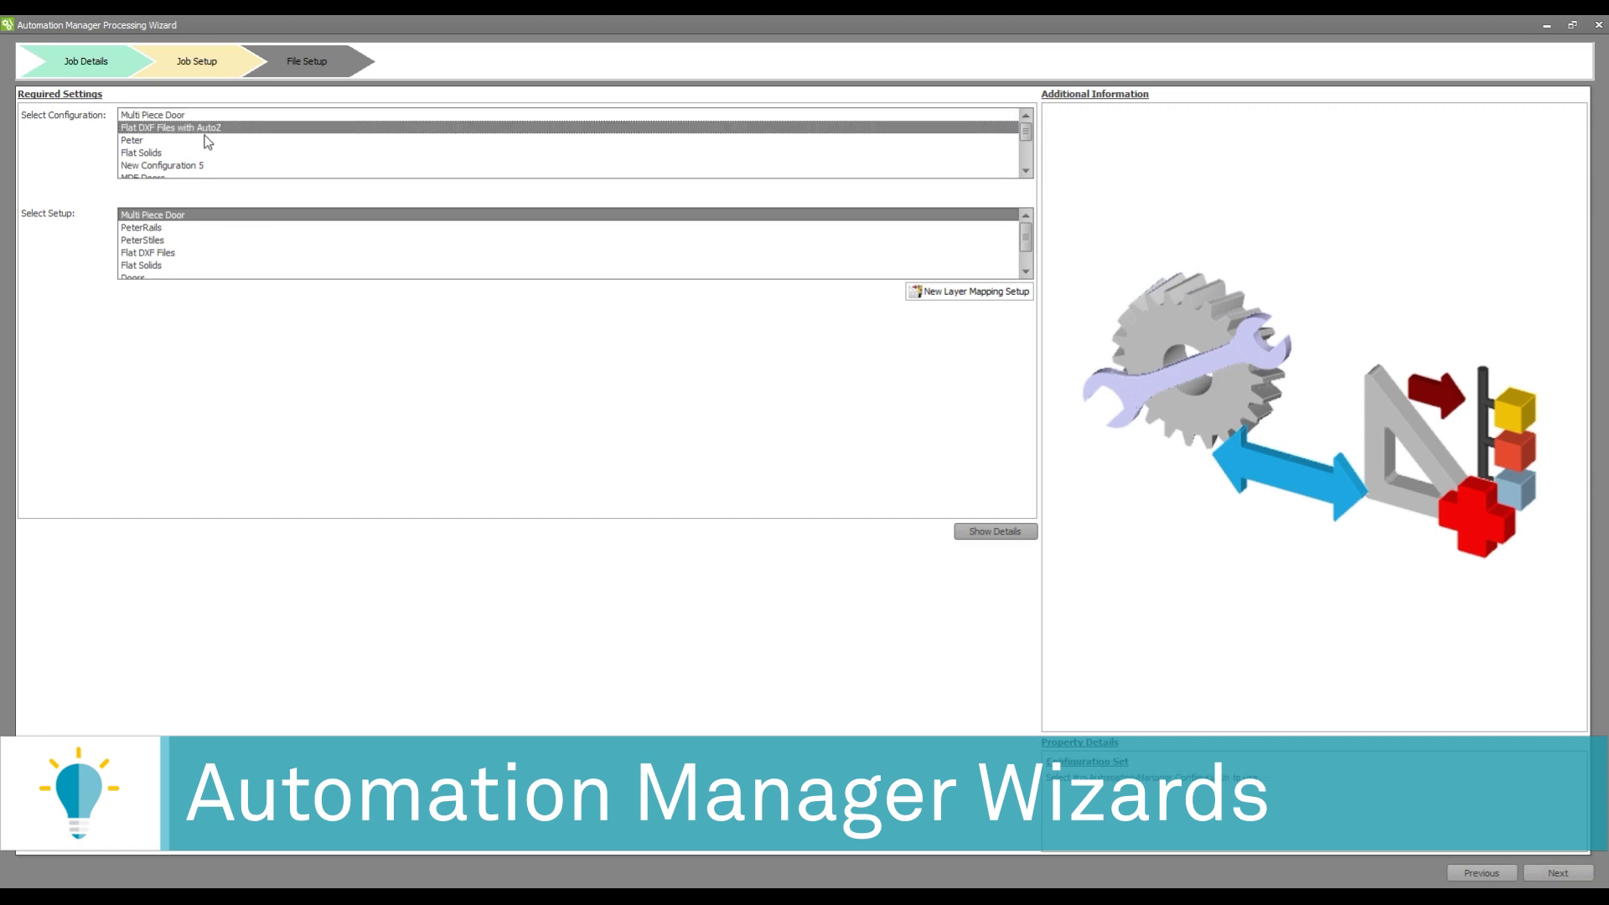
click(172, 252)
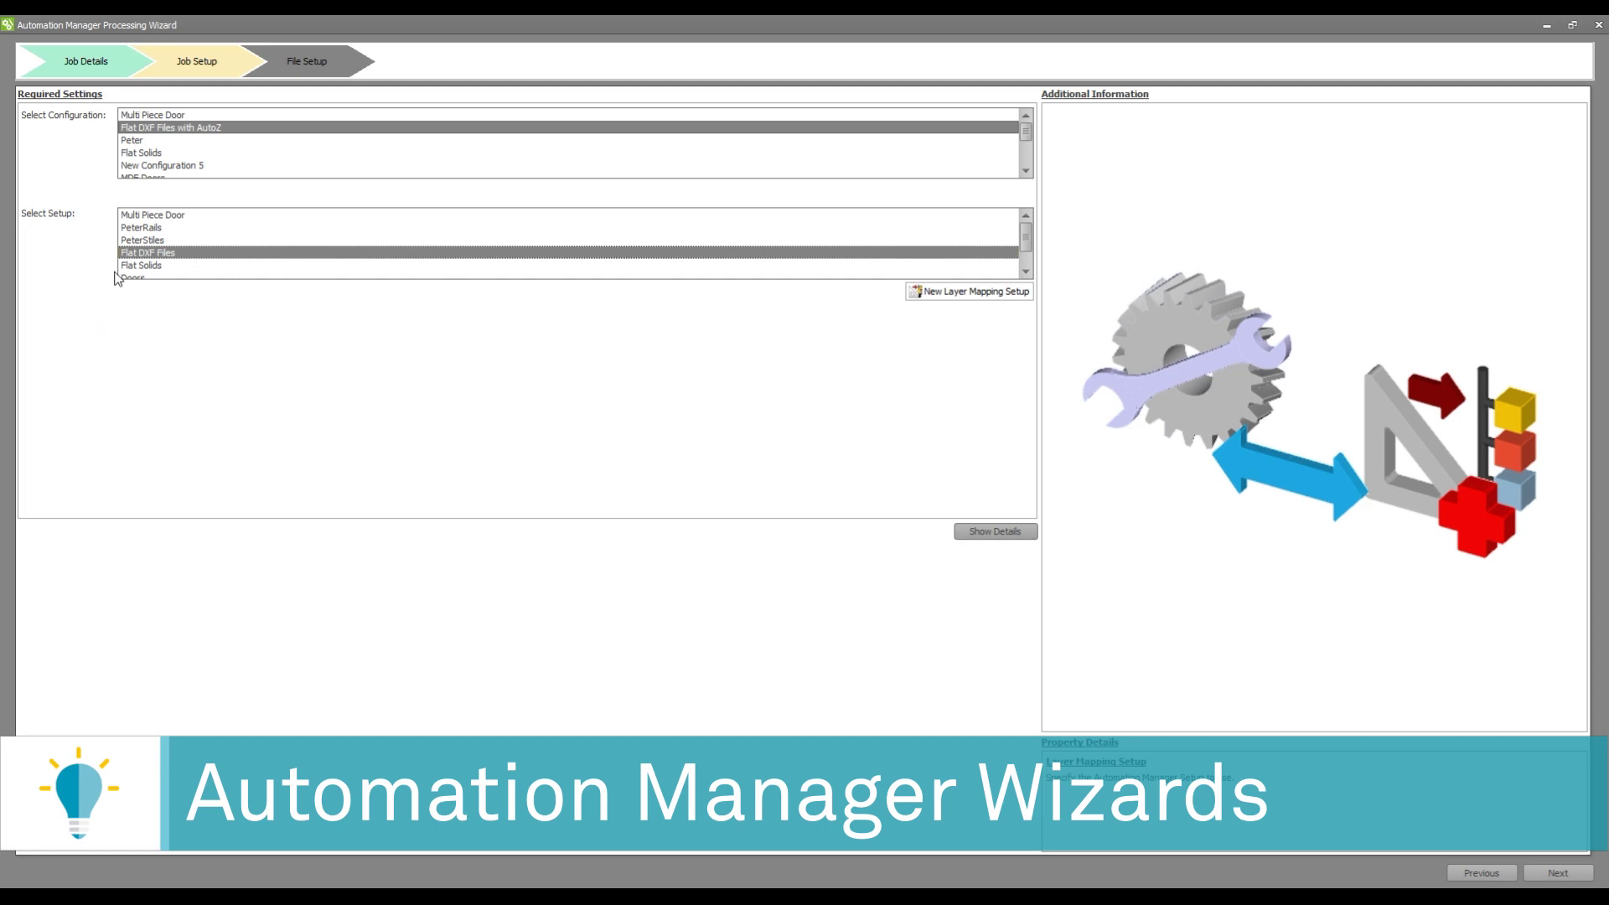
click(967, 292)
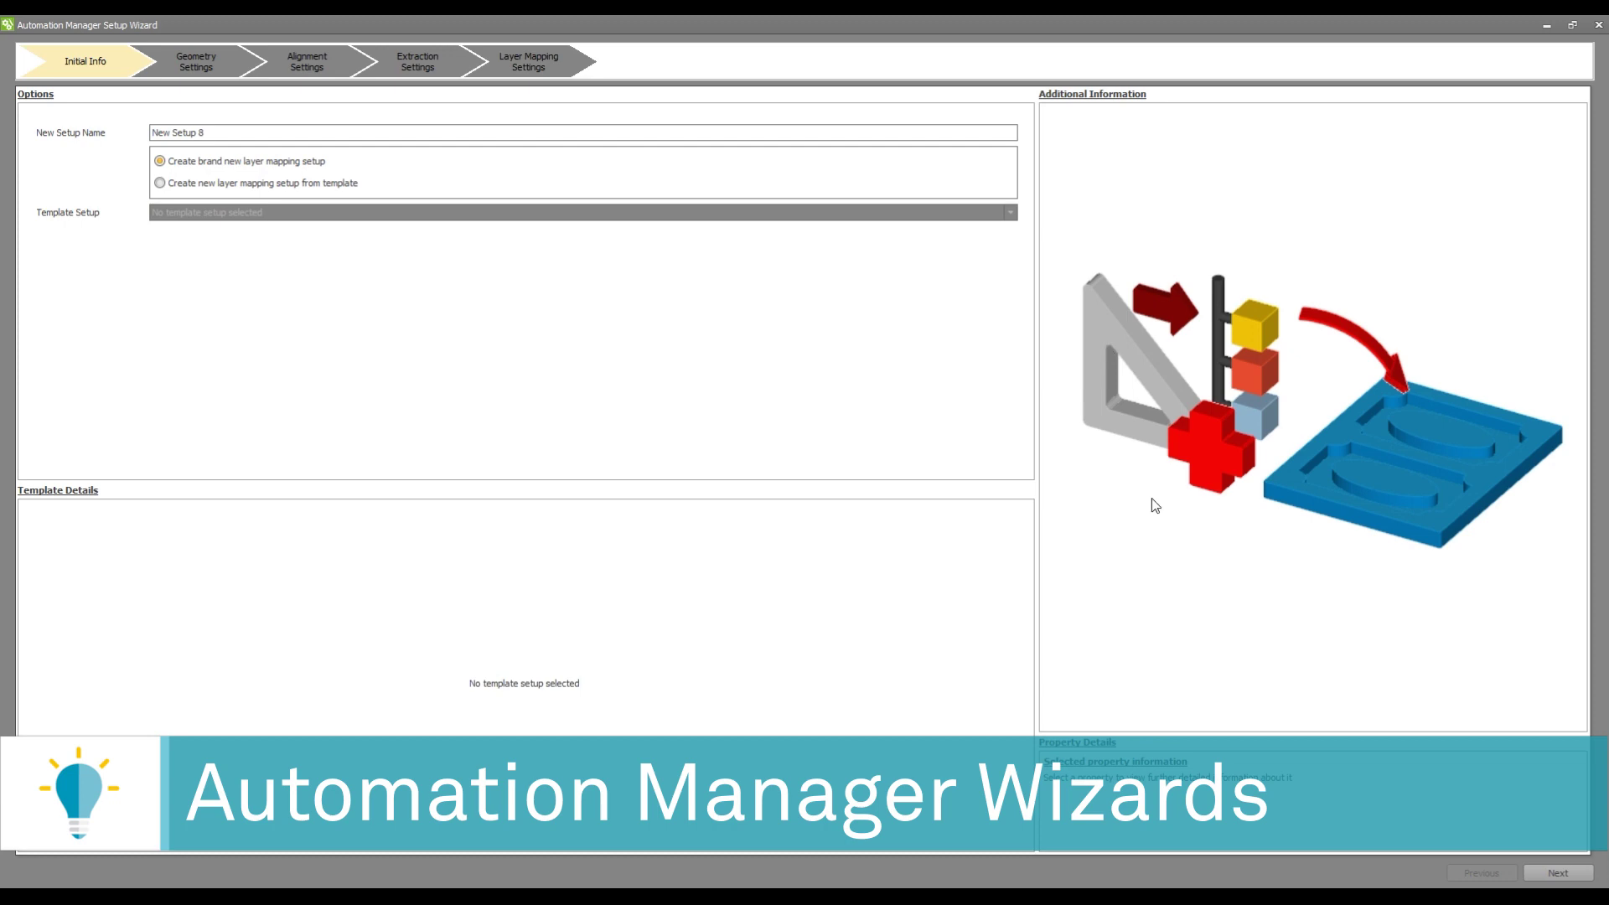
click(1599, 28)
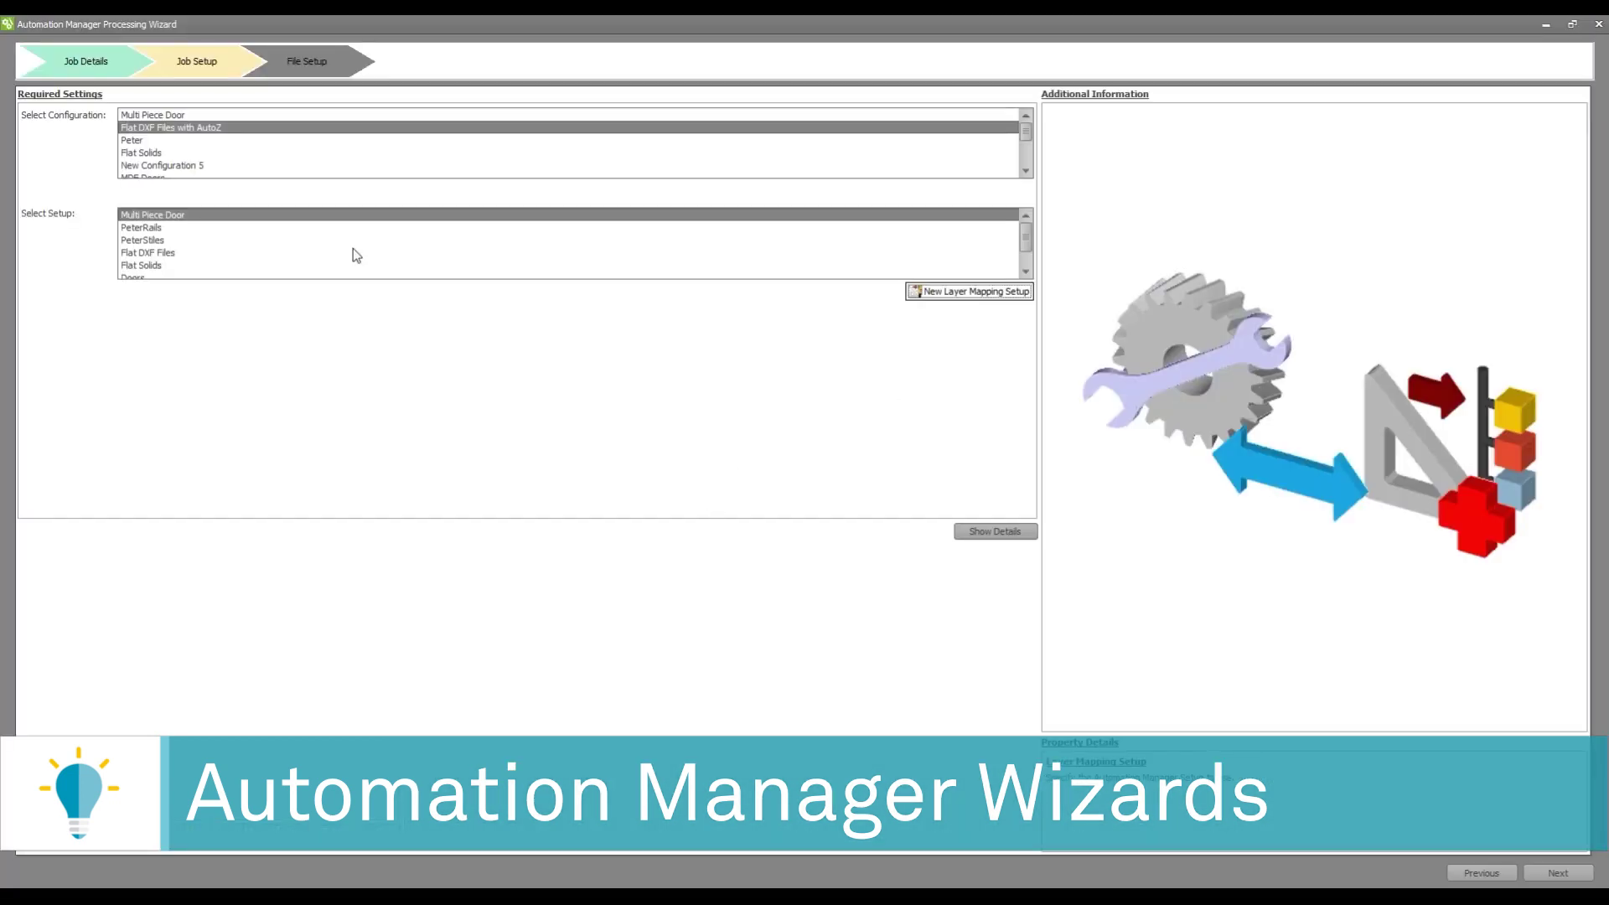
click(228, 251)
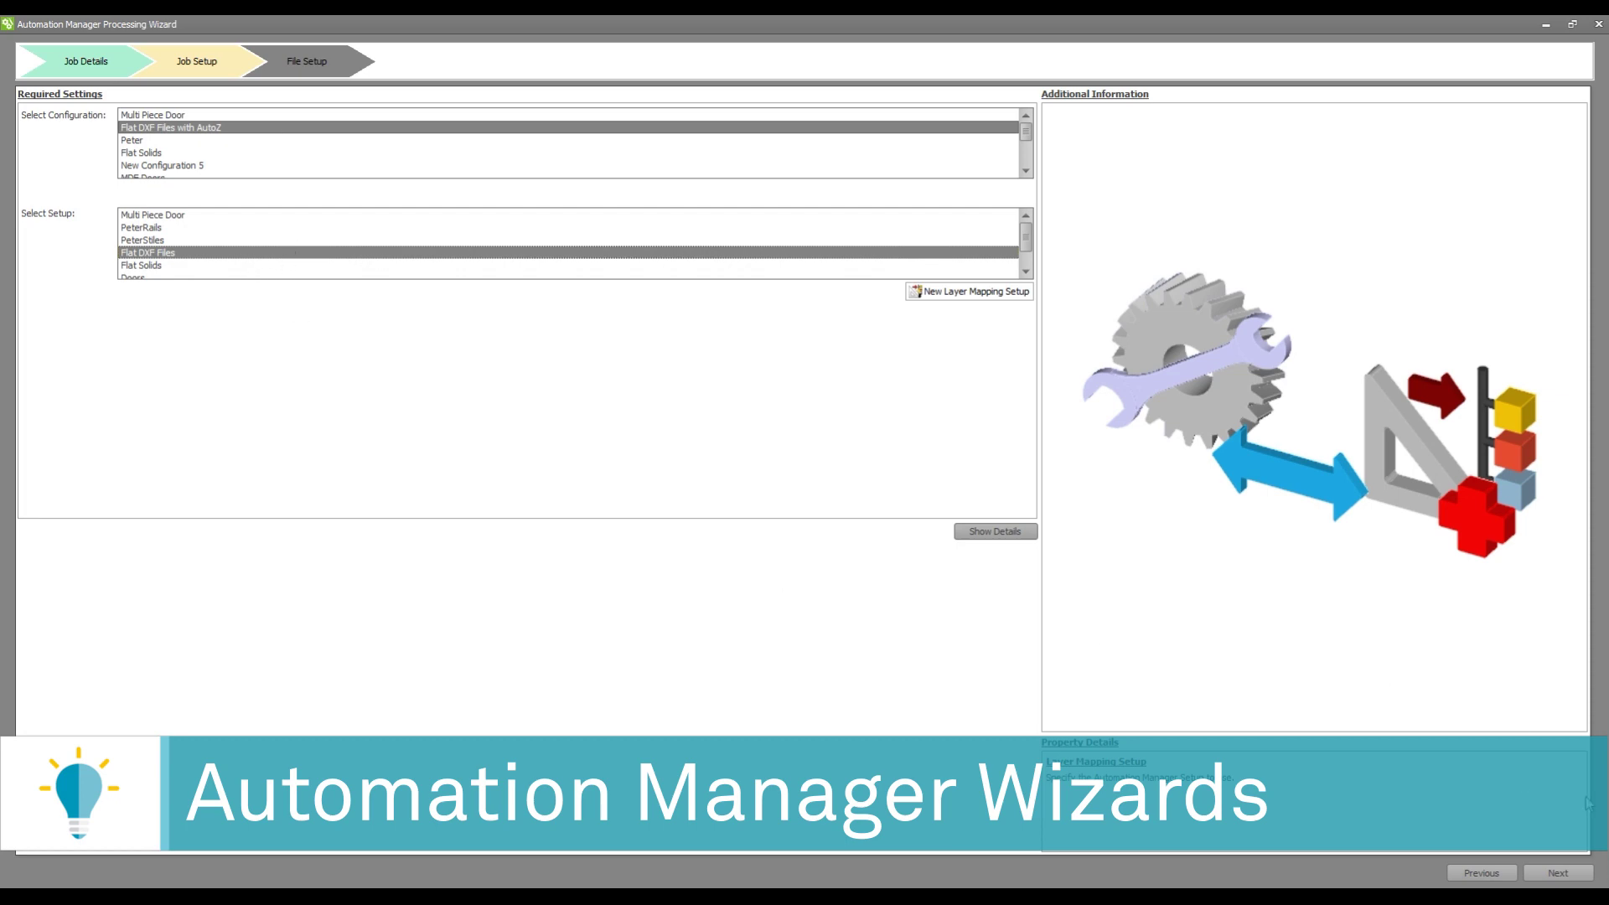
click(1557, 873)
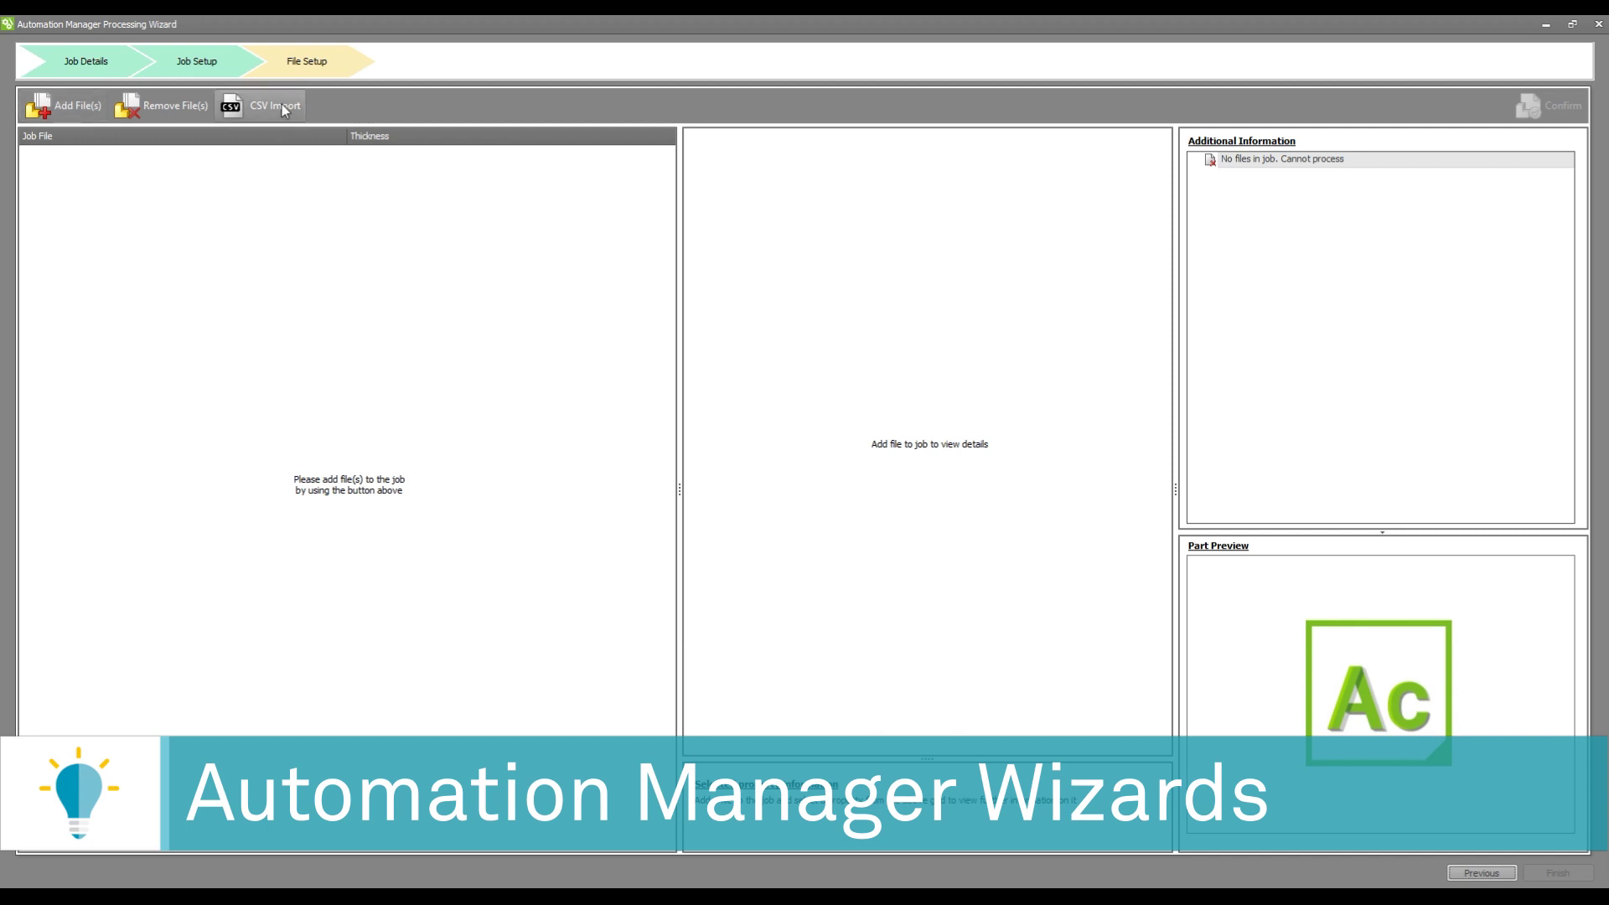
Add every DXF cabinet part file in the folder to the job.
click(72, 102)
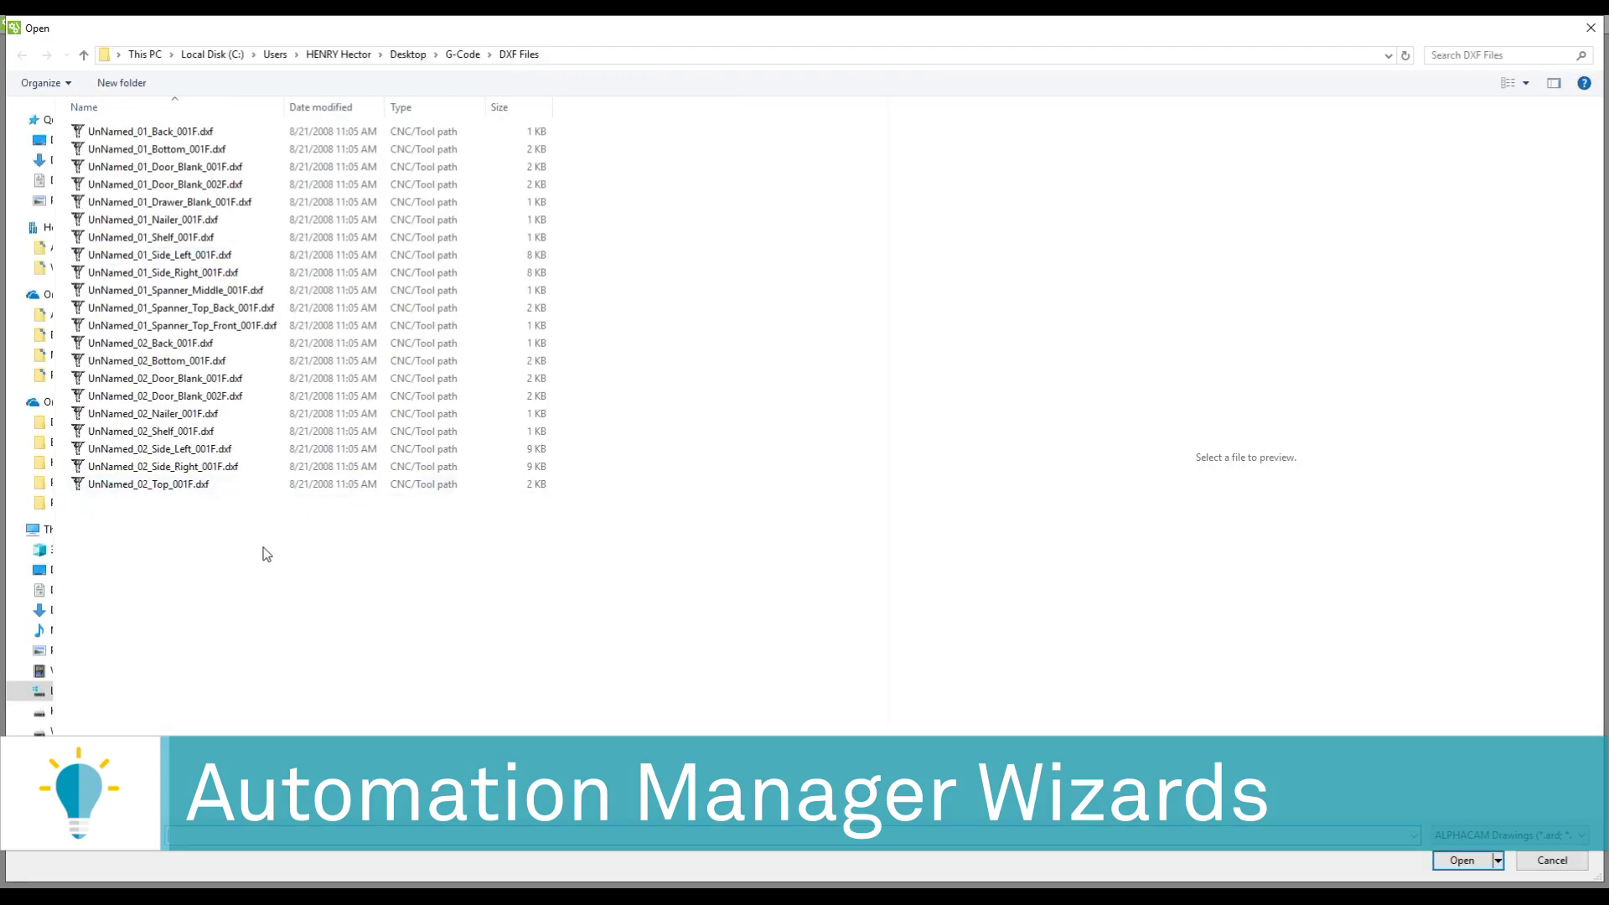
drag(255, 553, 113, 131)
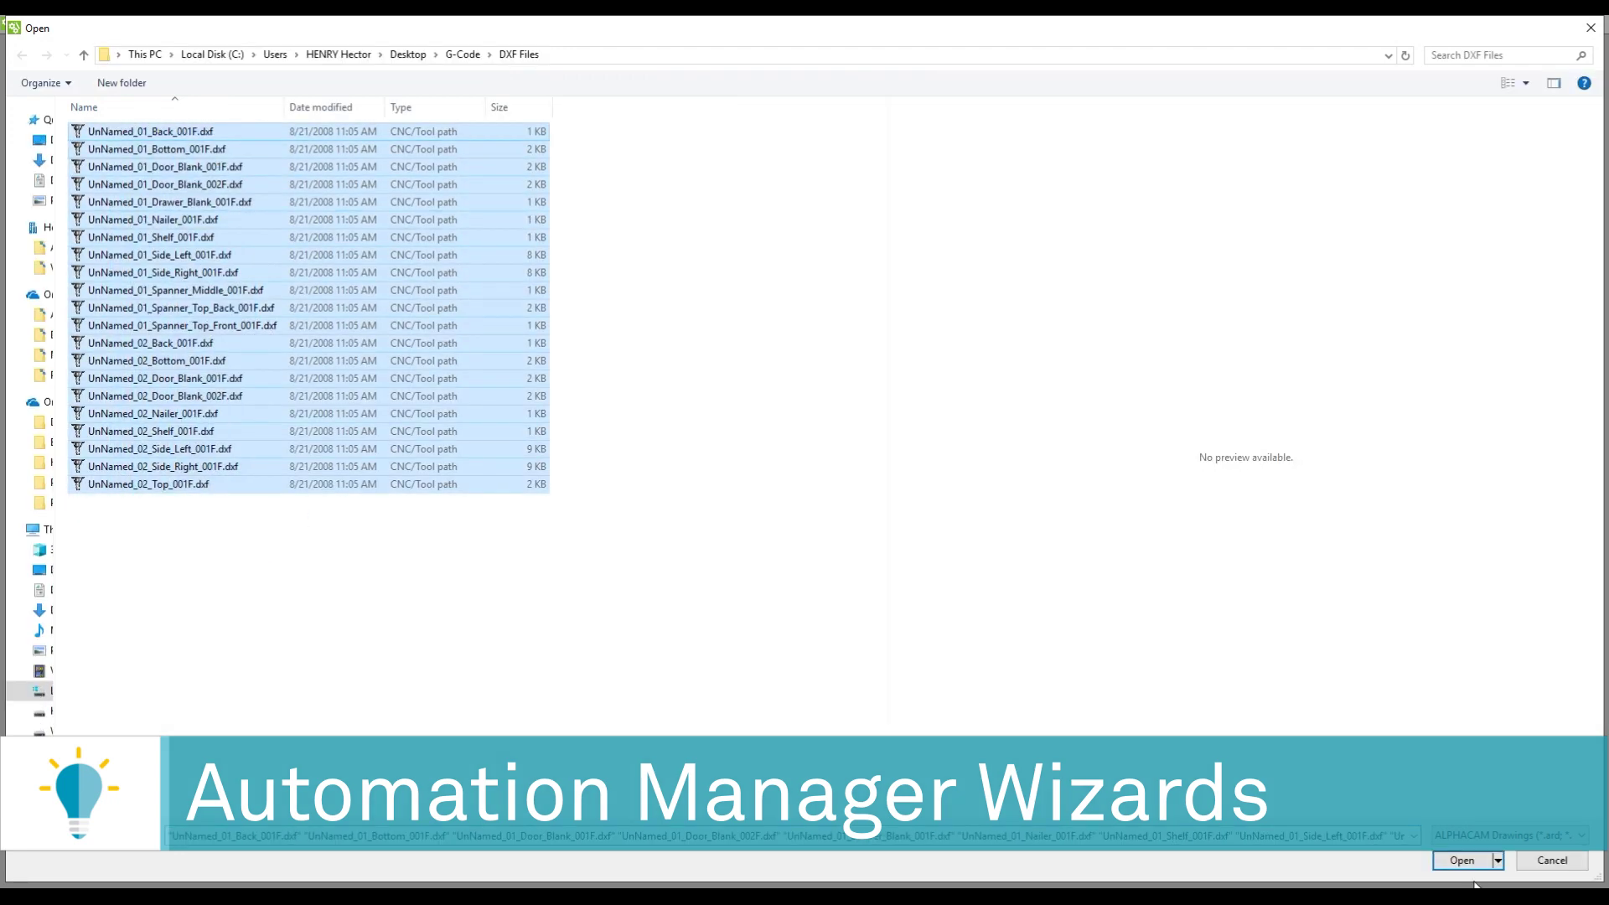
click(1462, 861)
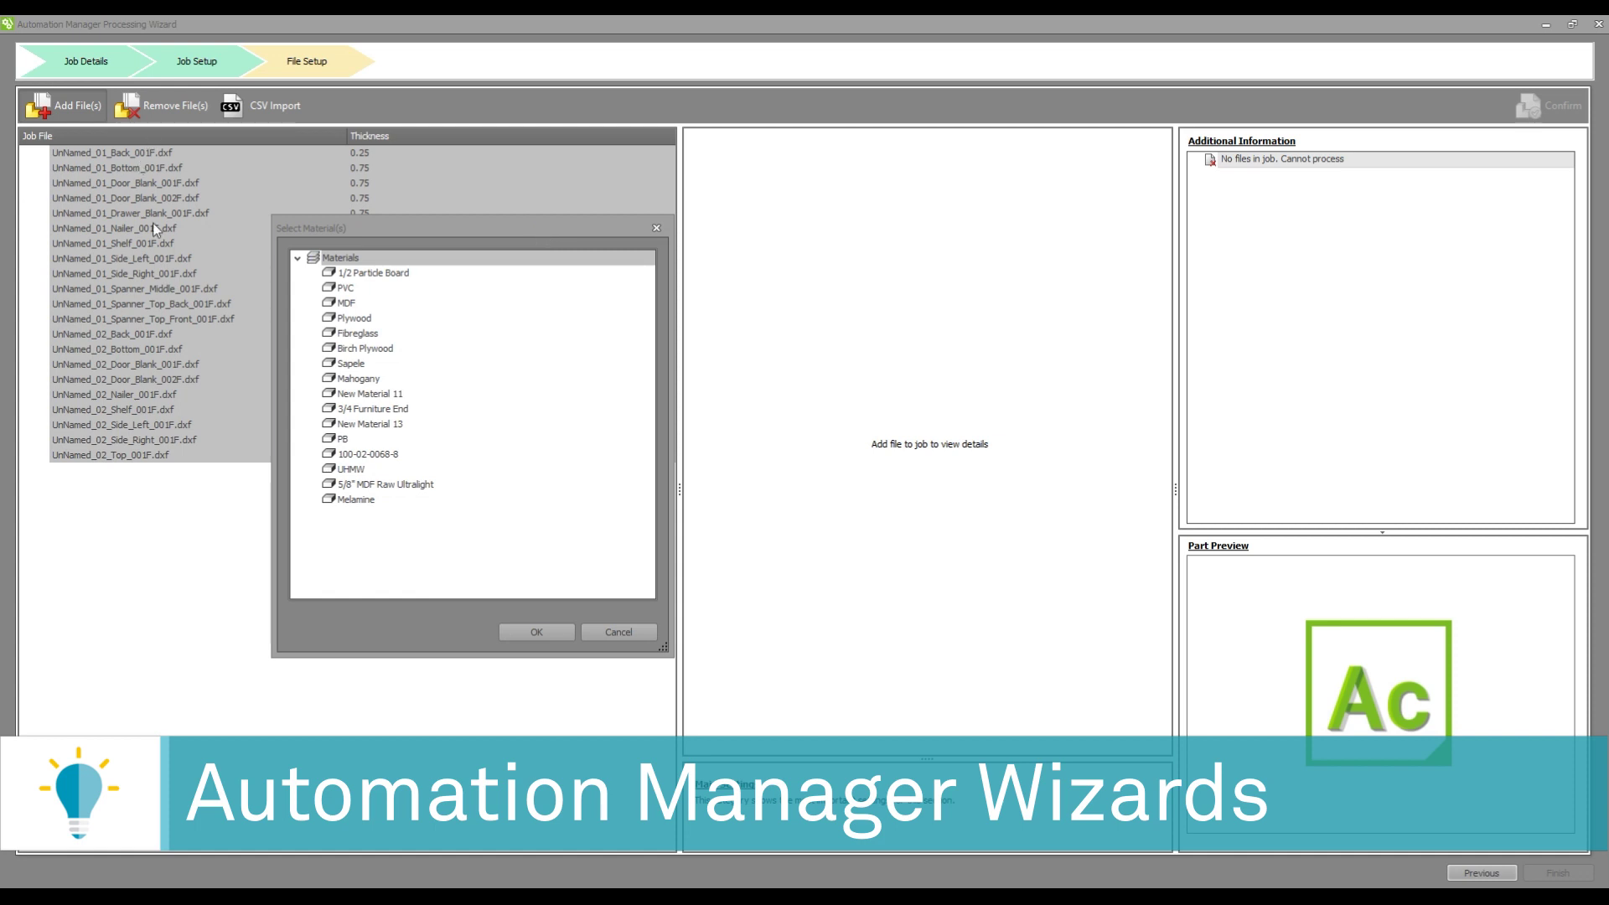
Assign Melamine as the material and accept the automatic sheet associations.
click(353, 500)
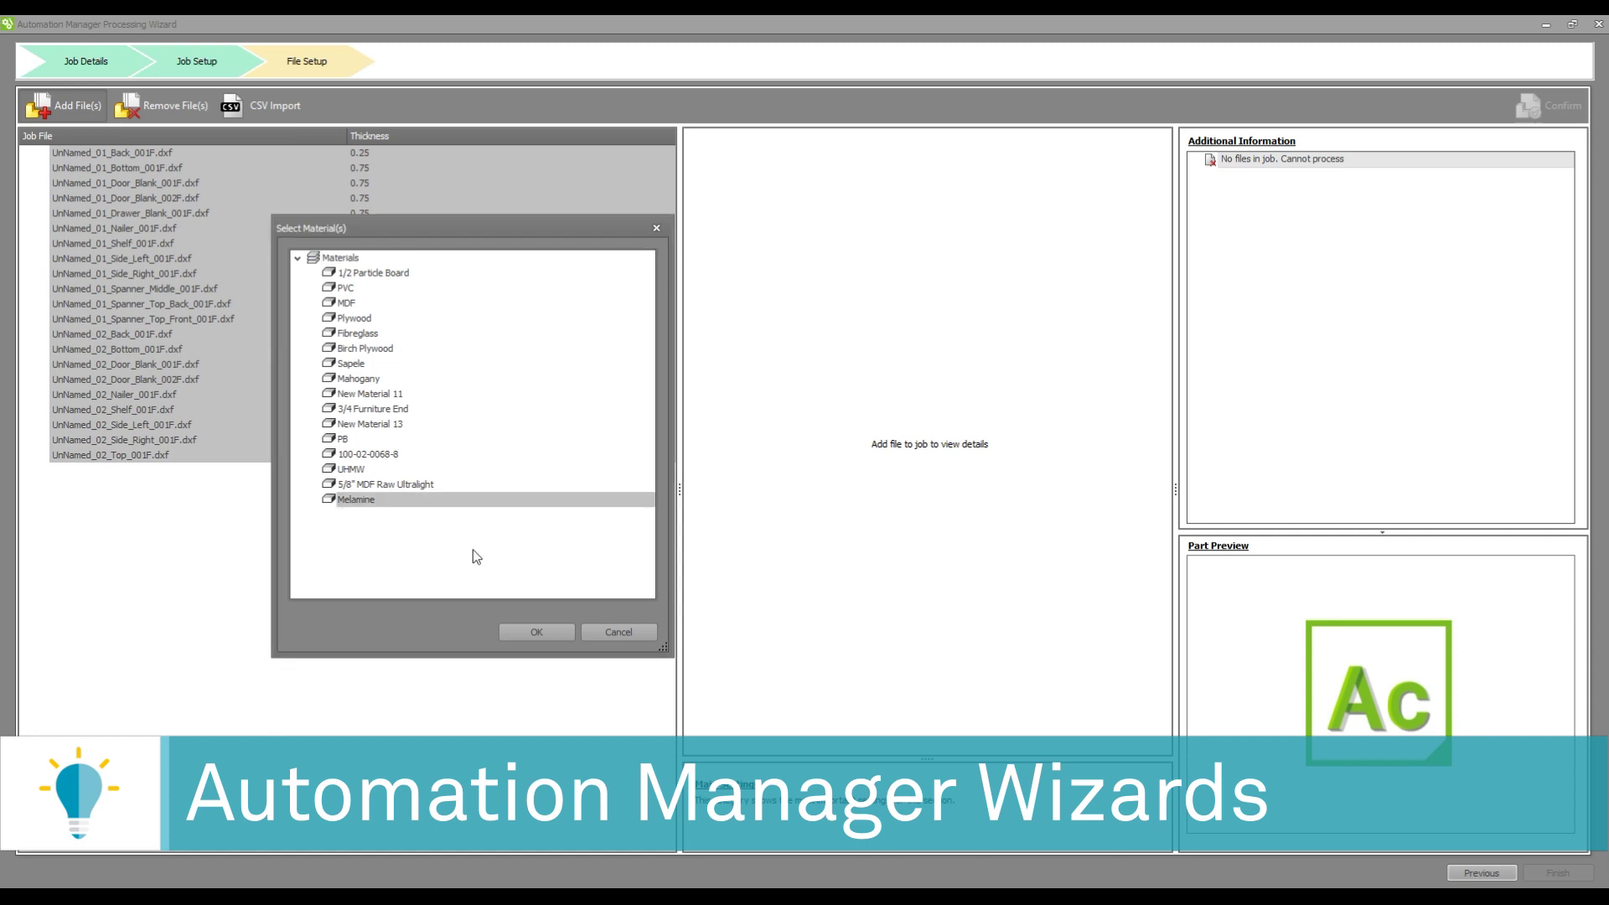
click(529, 633)
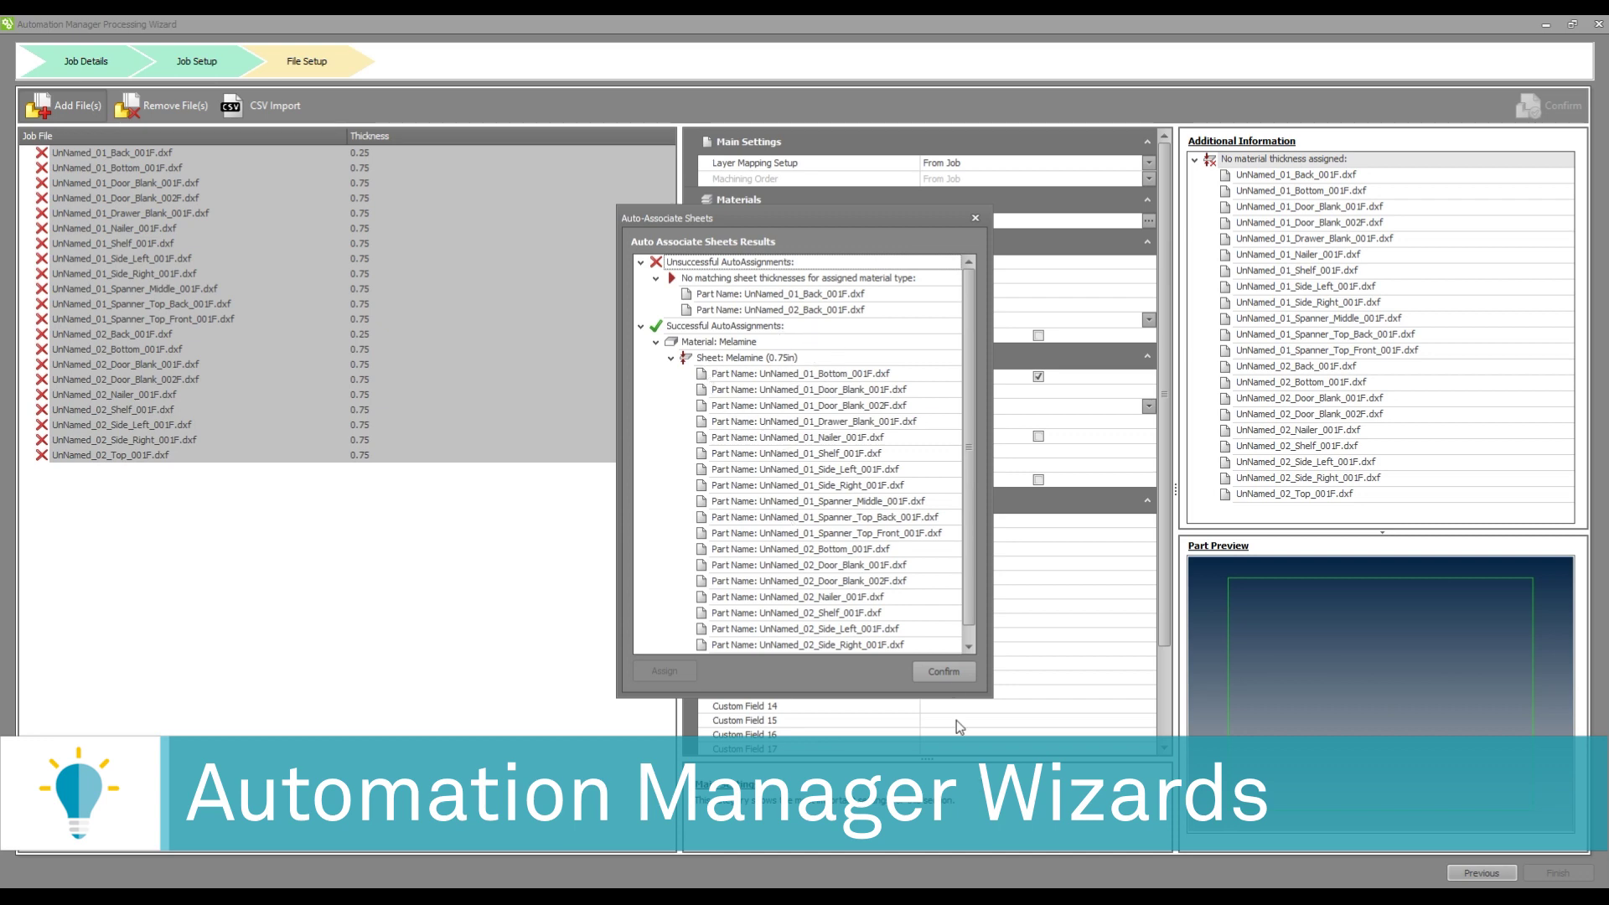
click(941, 671)
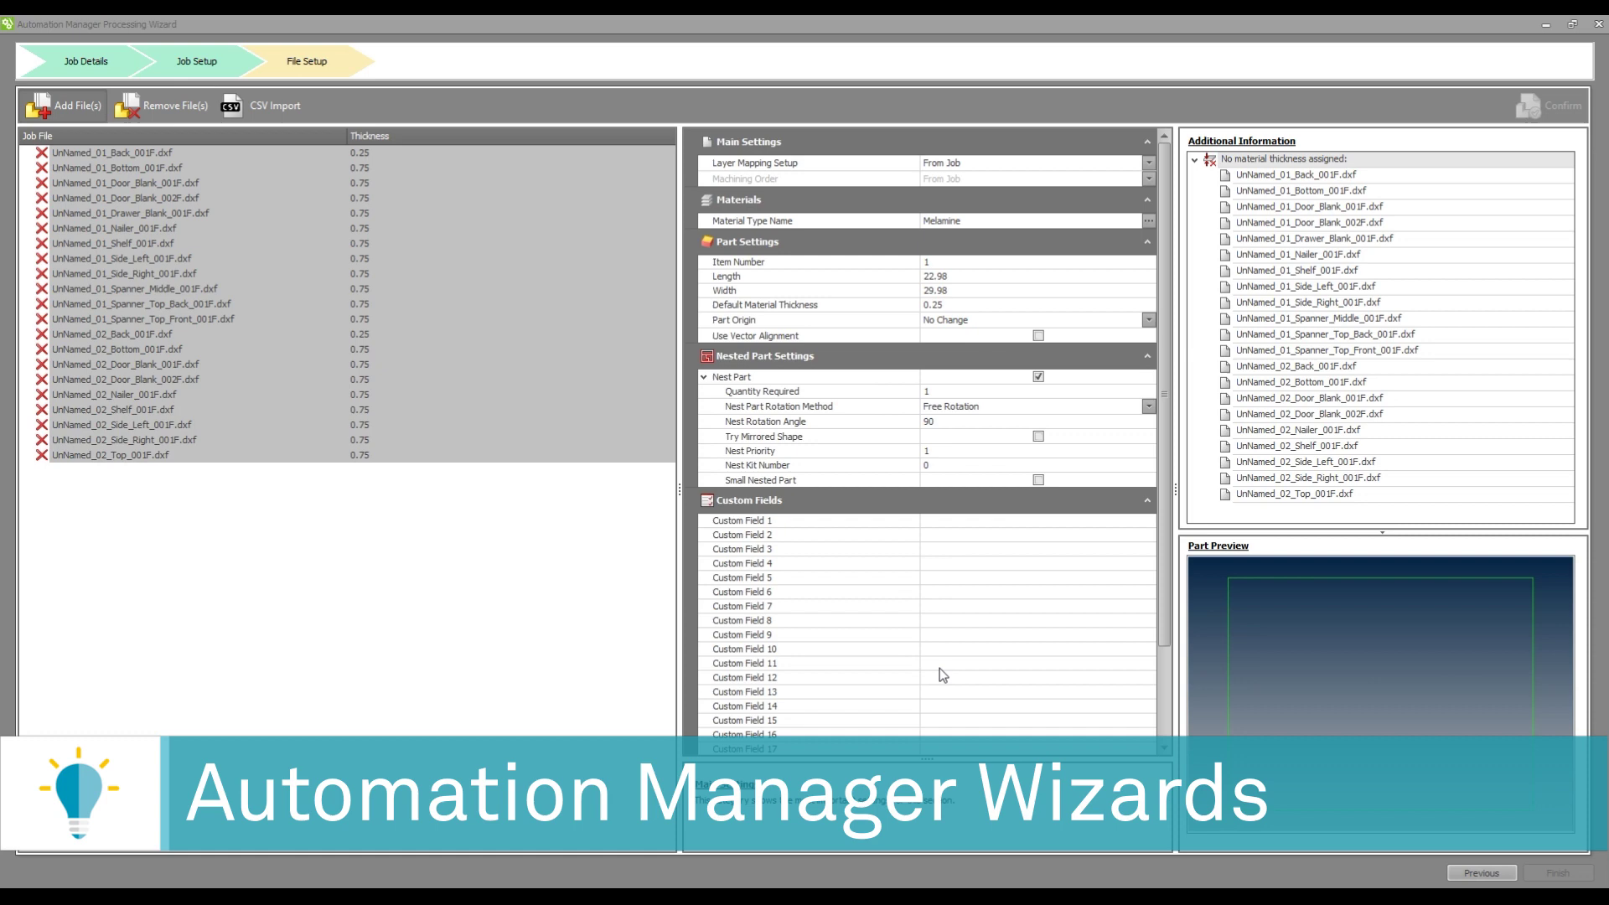
Sort parts by thickness and select the two 0.25 Back parts.
click(383, 139)
click(205, 156)
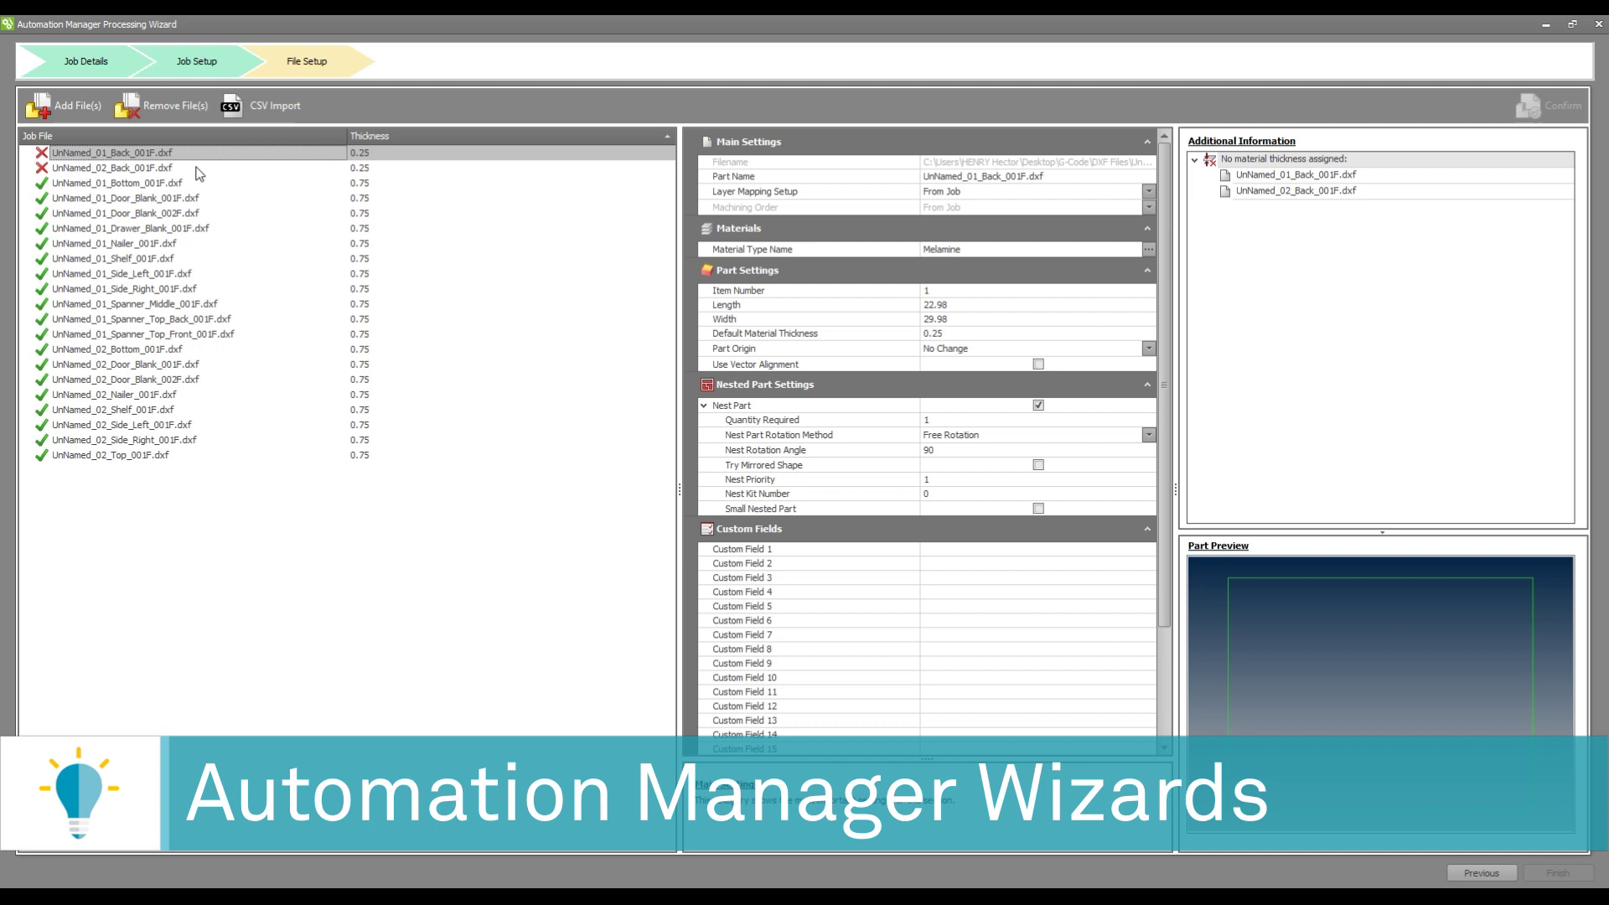
shift+click(261, 168)
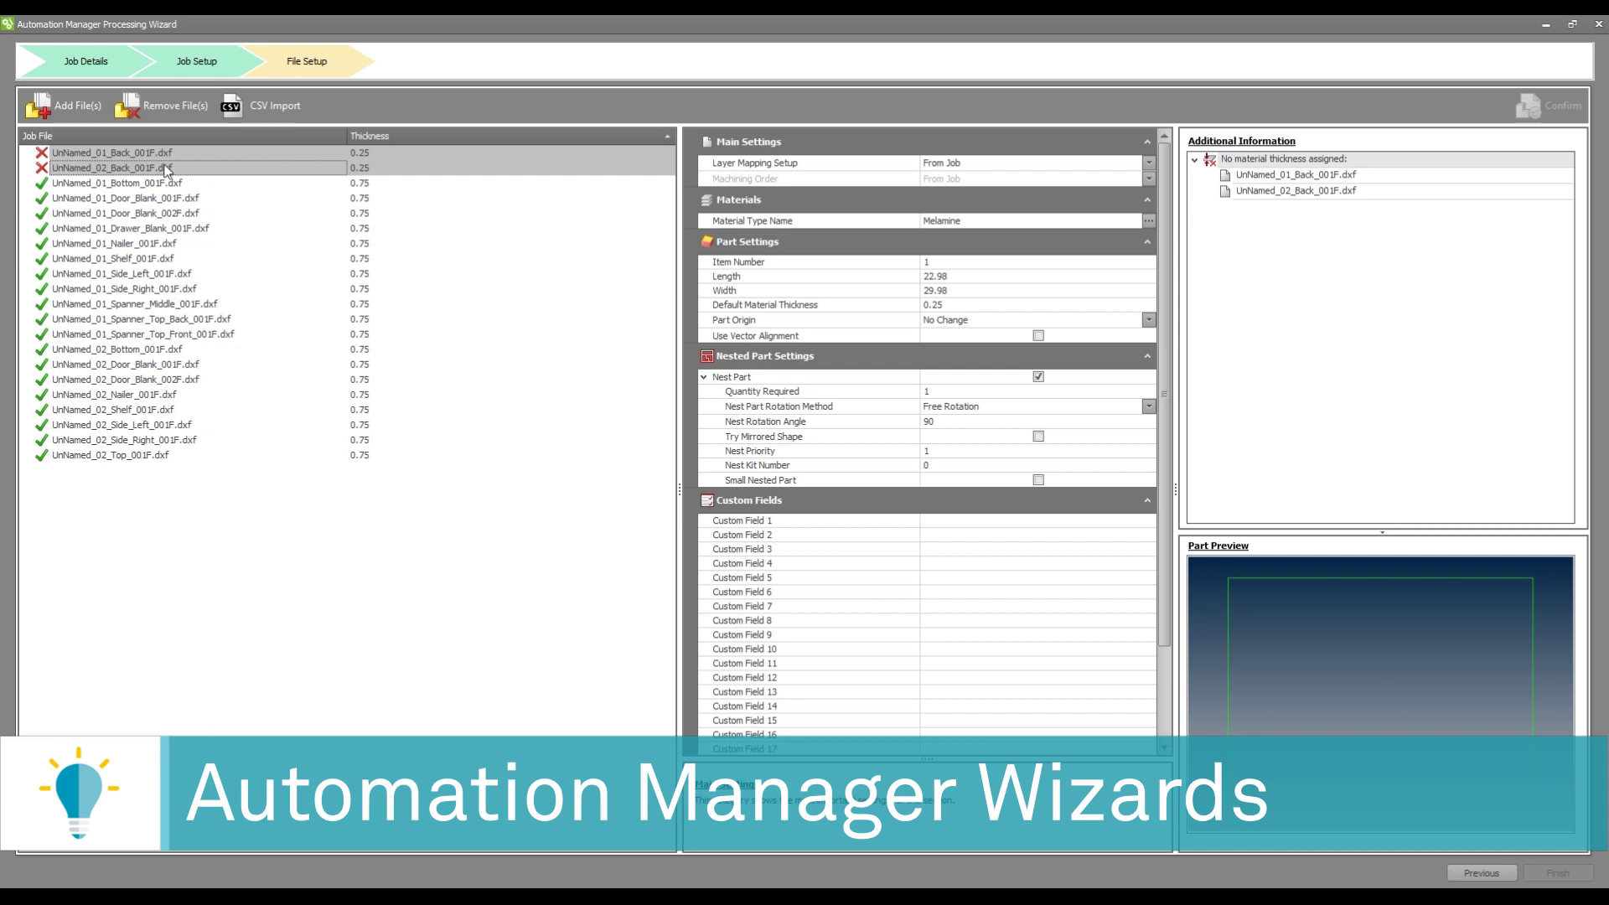
Delete the two 0.25 Back parts from the job and check the no-errors status.
click(158, 99)
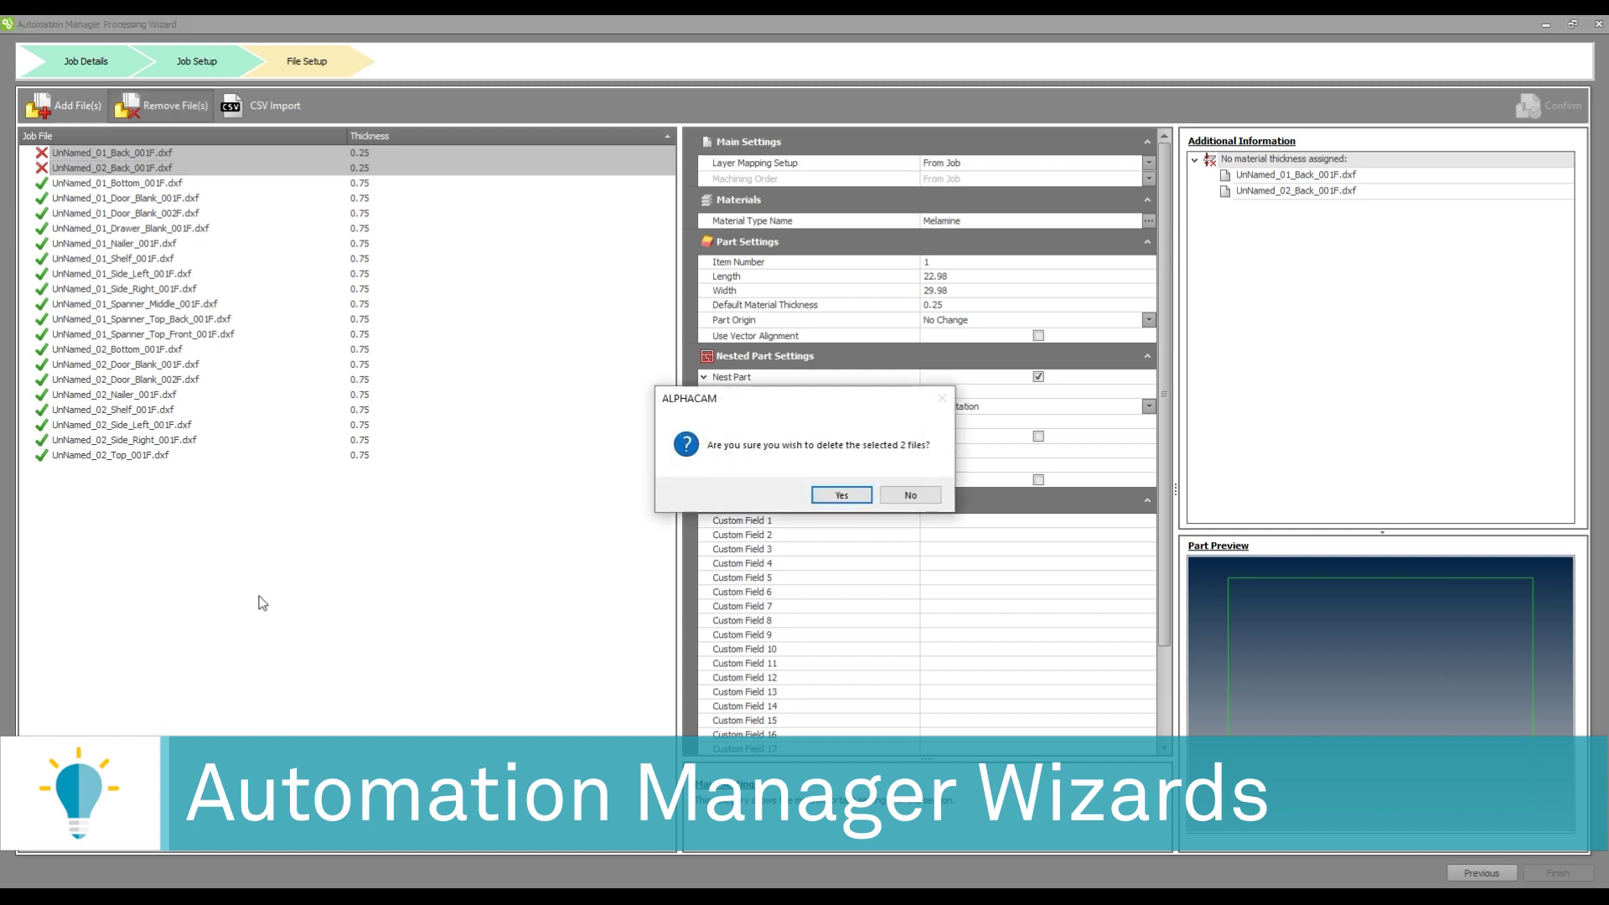
click(841, 495)
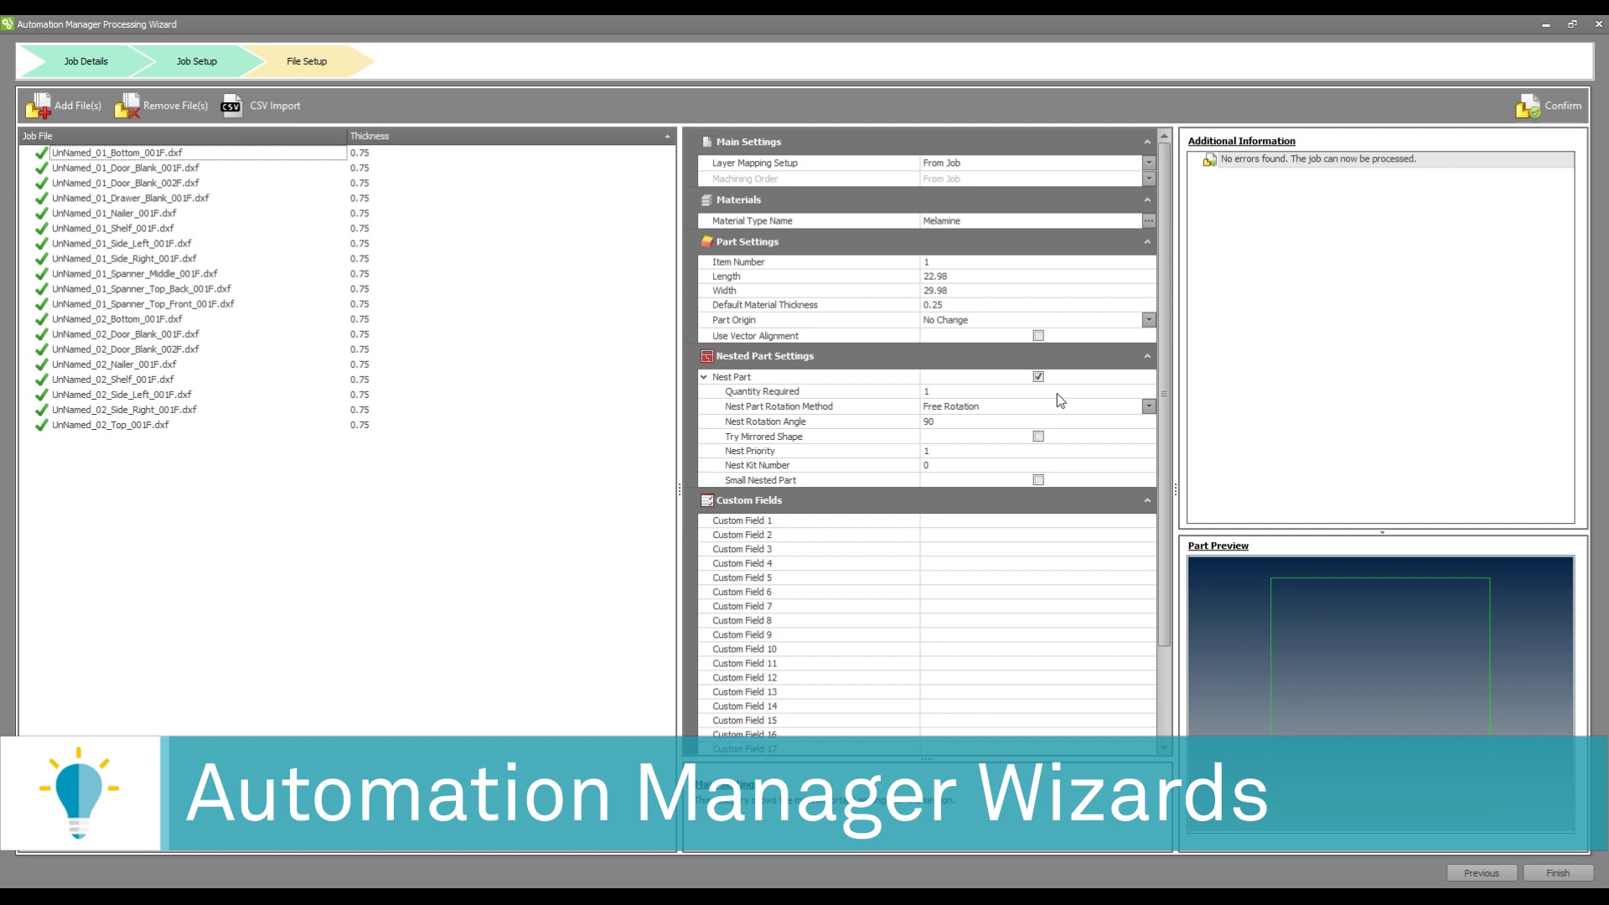
click(1247, 161)
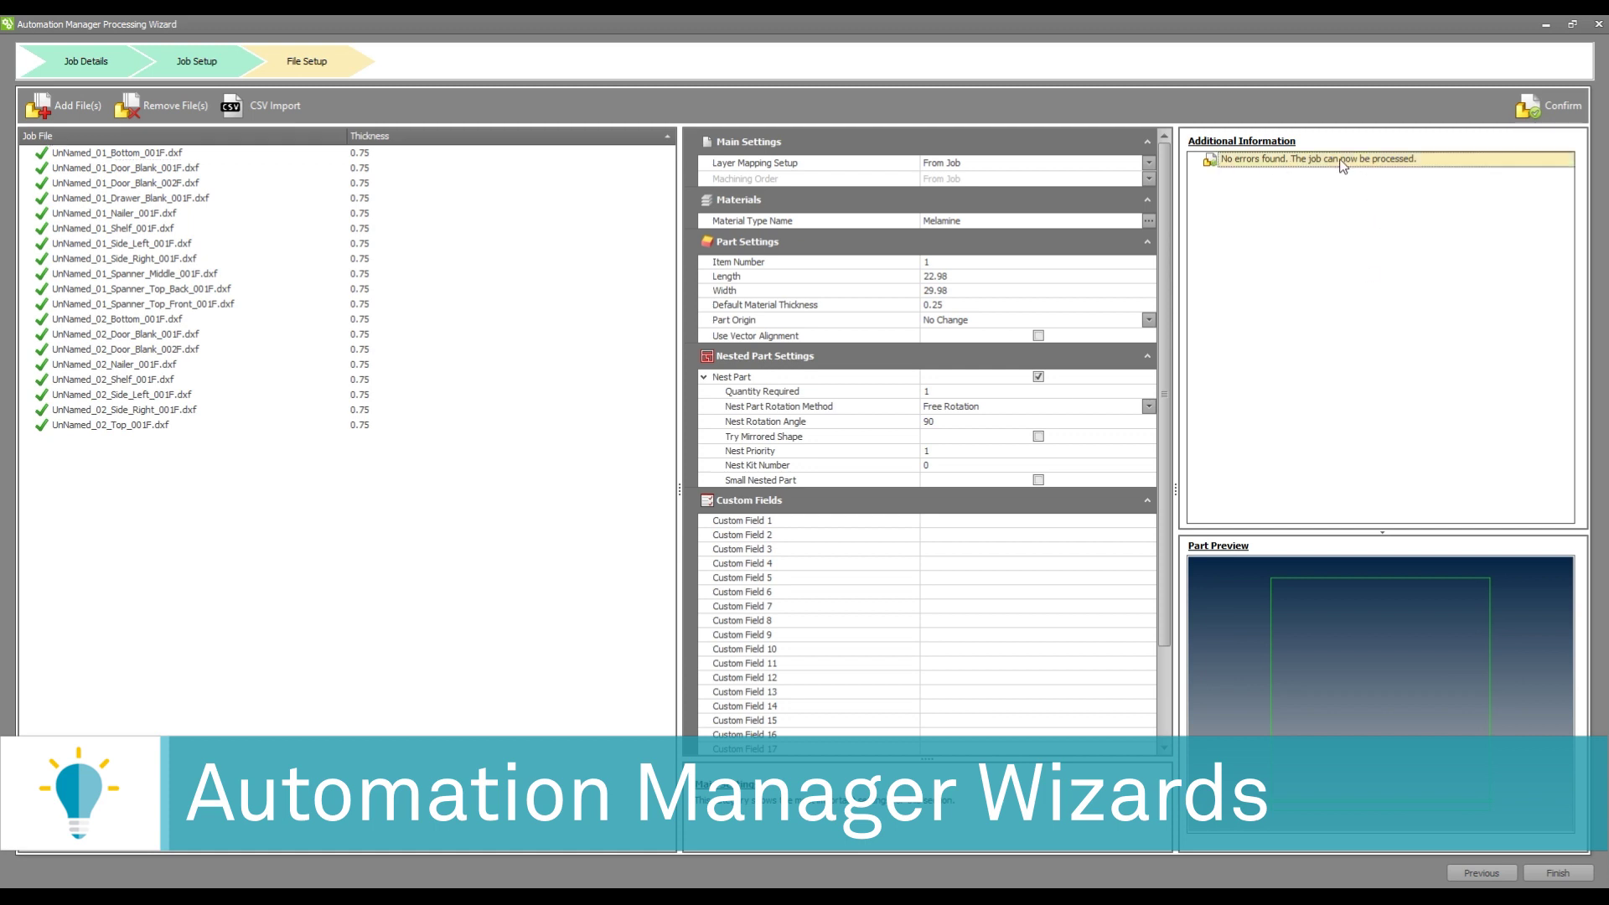
Review the Door Blank and Bottom part properties, then select all 19 files and confirm.
click(144, 158)
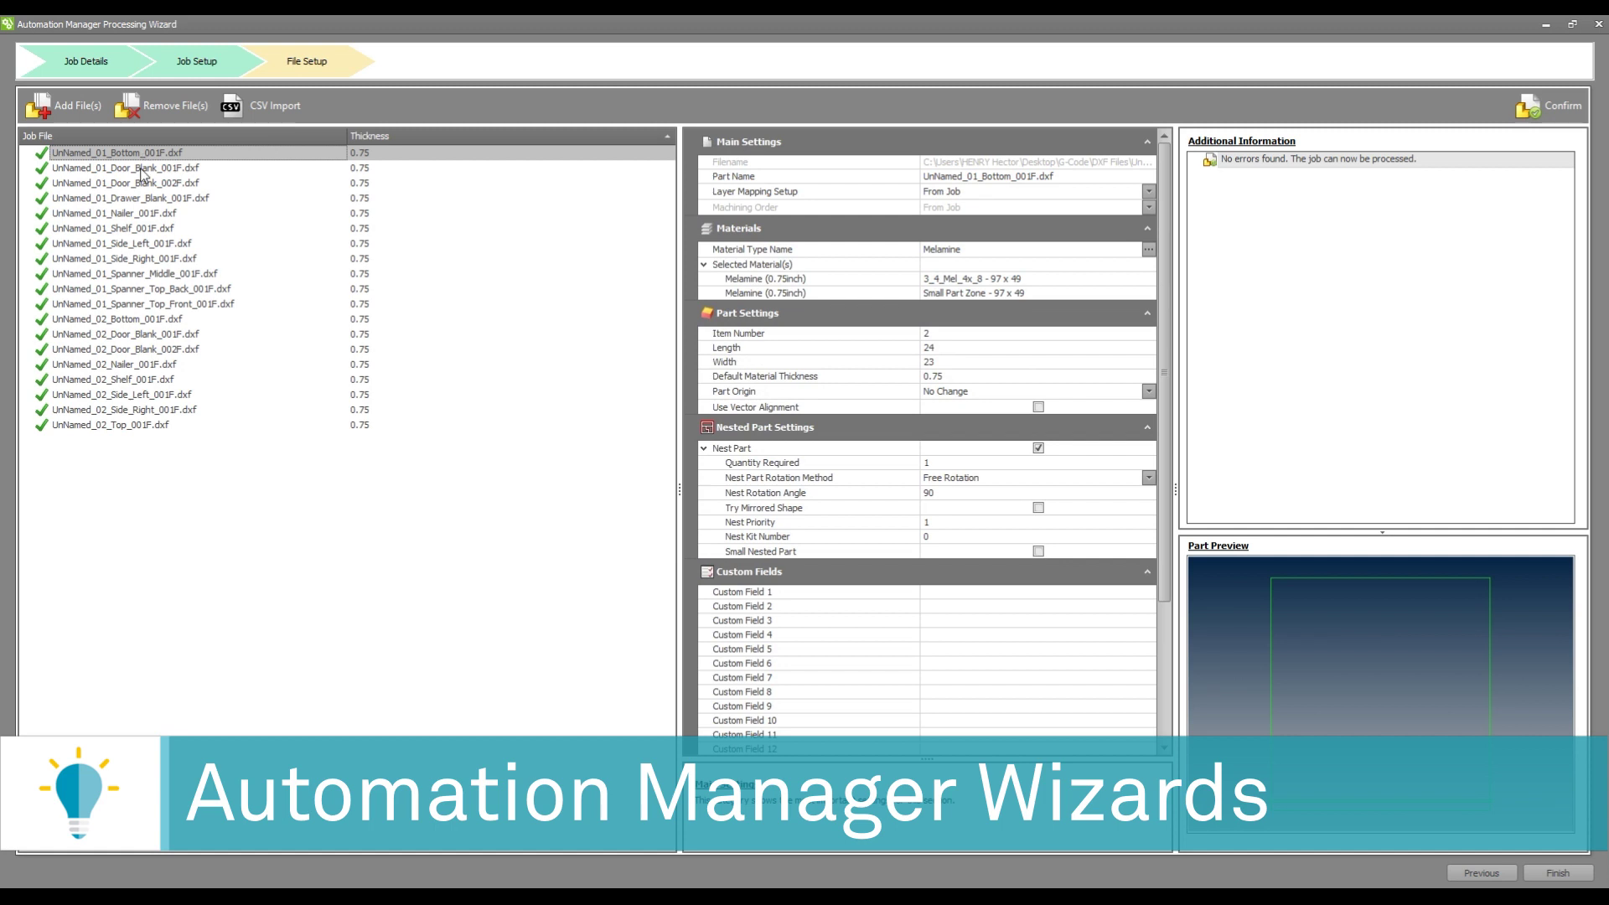
click(151, 168)
click(156, 155)
click(947, 464)
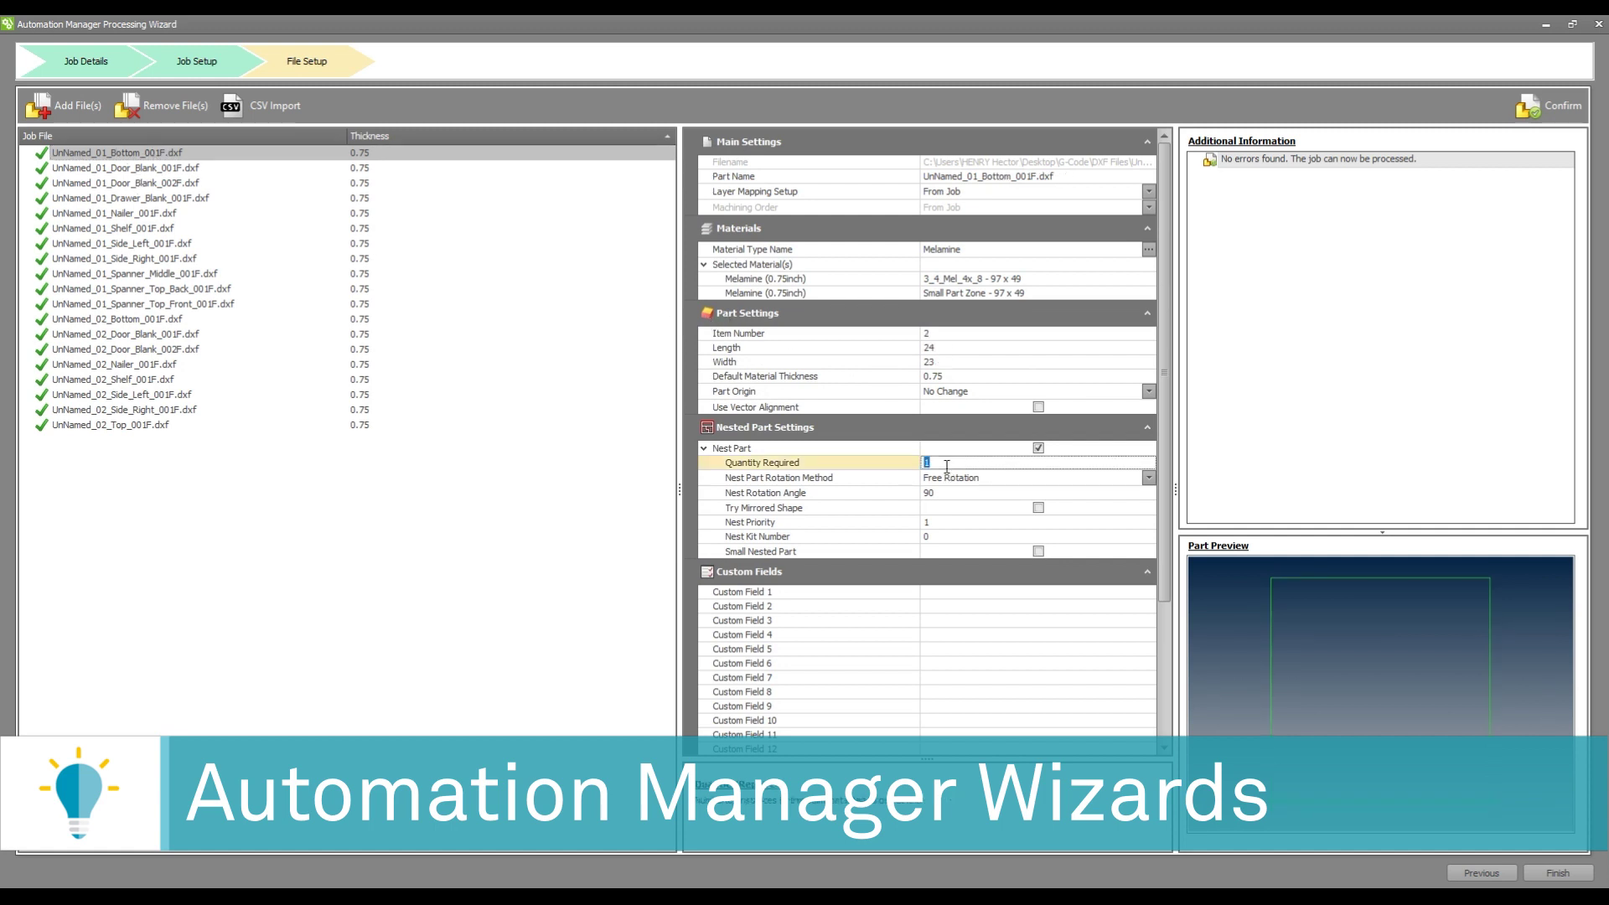
click(947, 493)
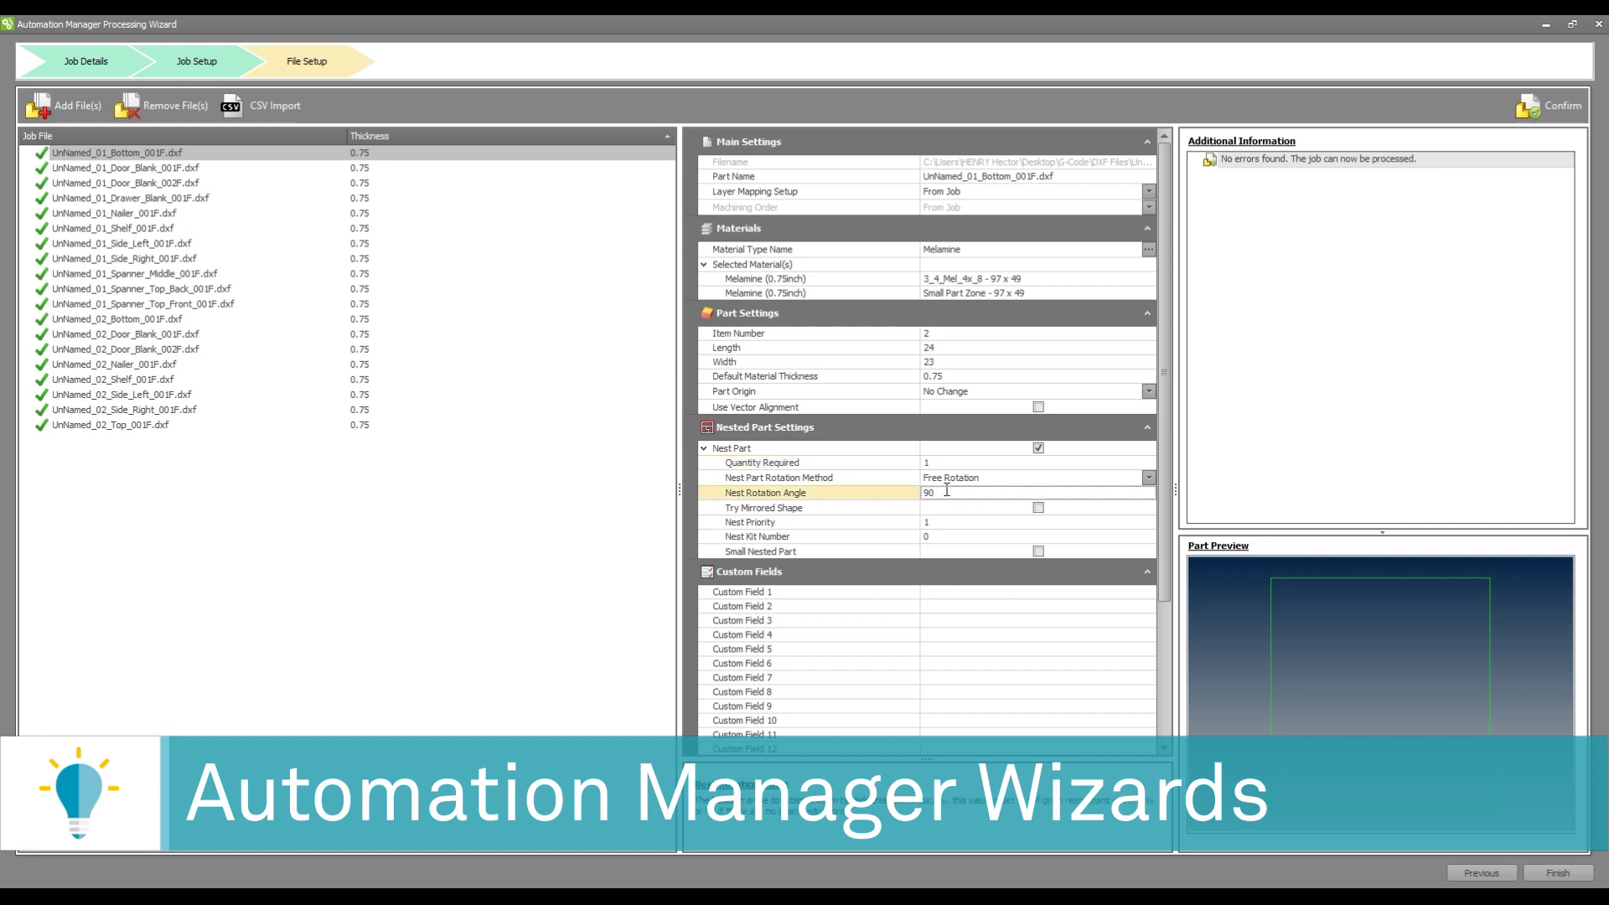
click(175, 167)
click(176, 155)
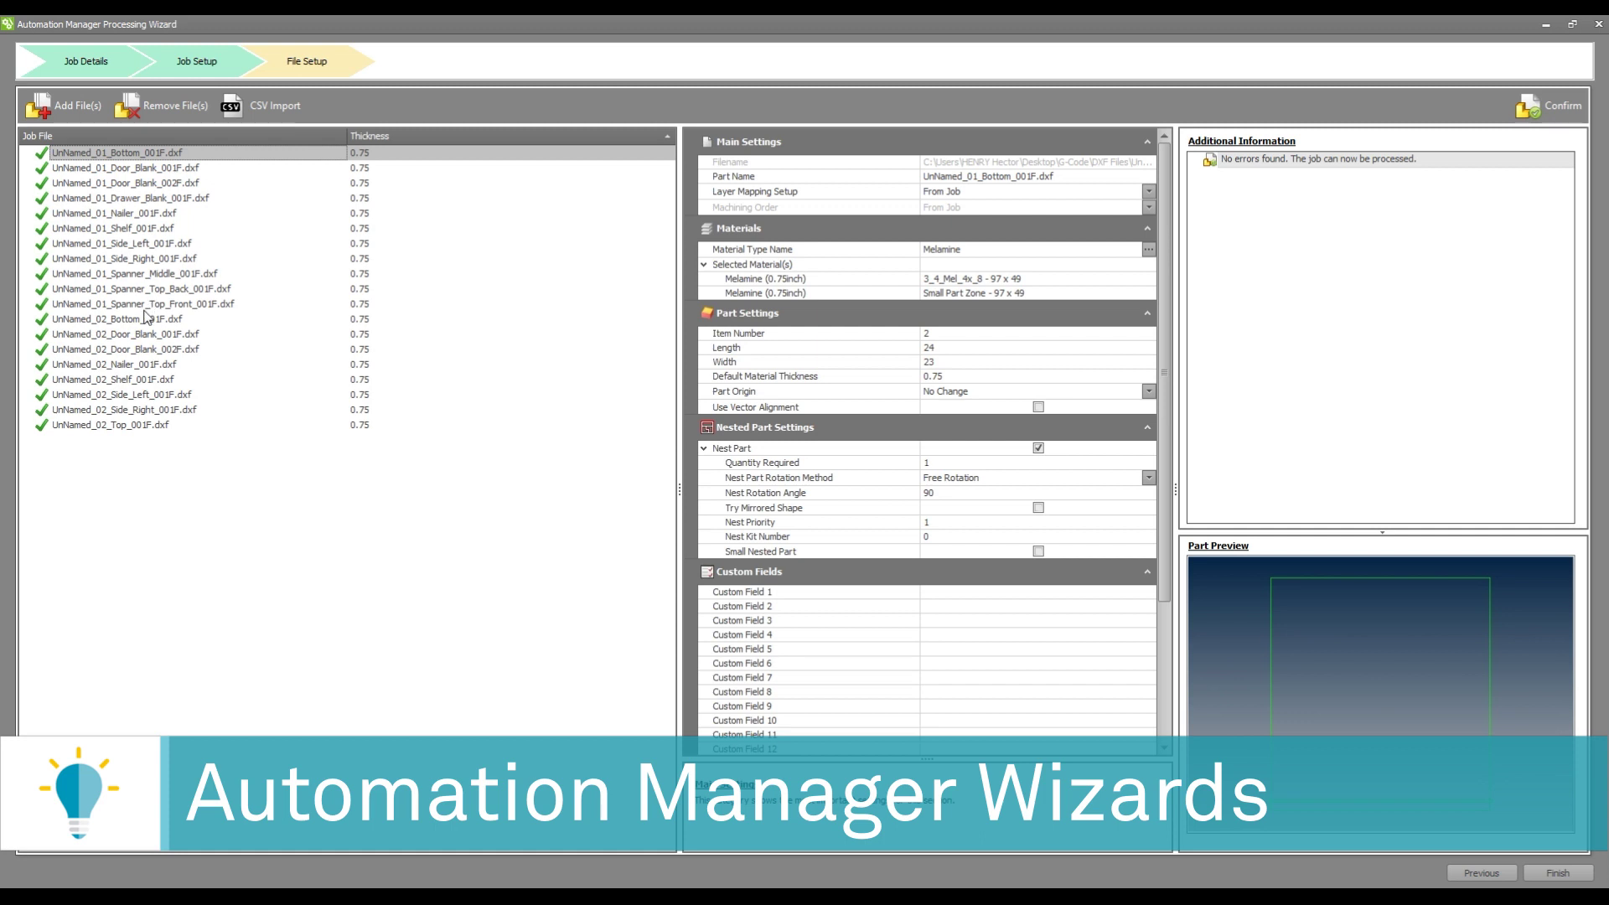
shift+click(138, 426)
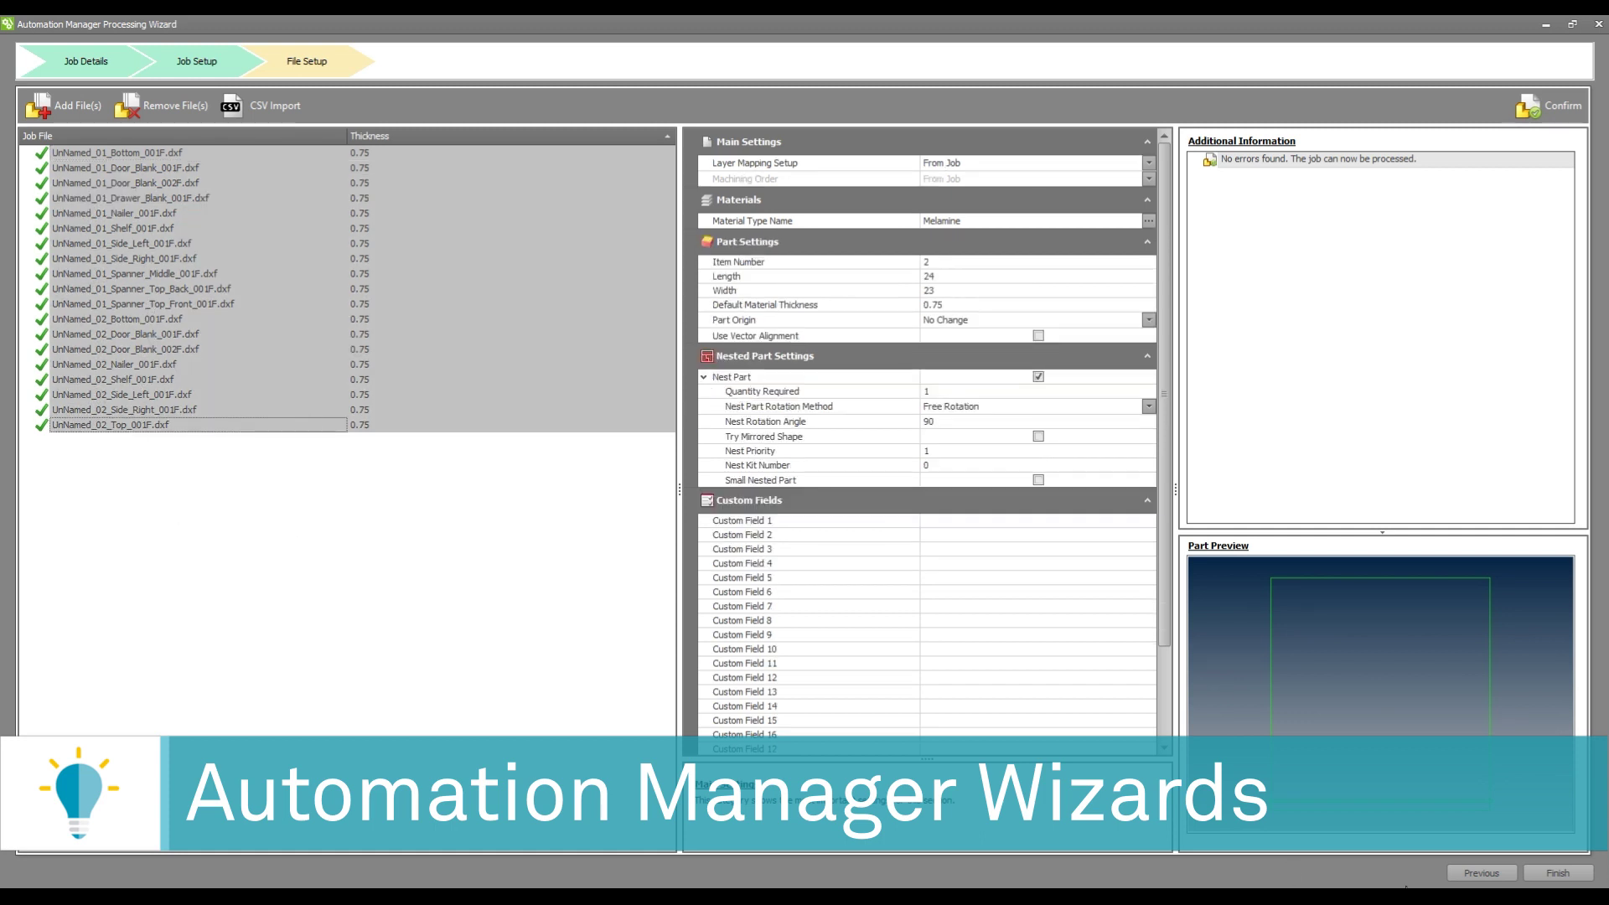
click(1548, 106)
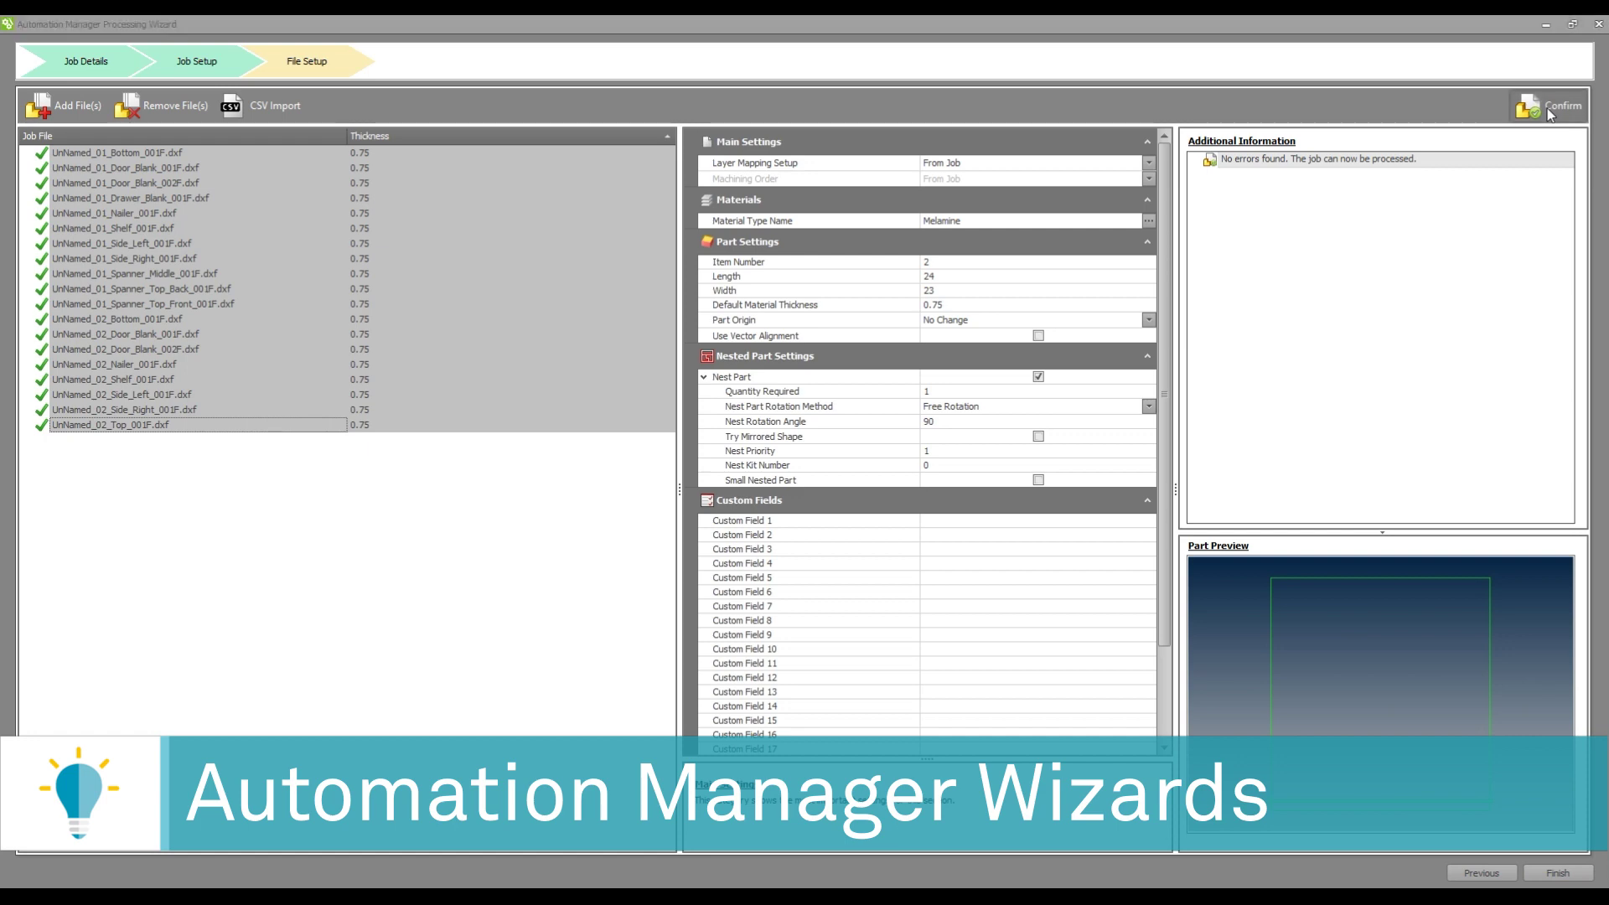
Process the job and stop nesting to keep the current layout on sheets A1 and A2.
click(757, 494)
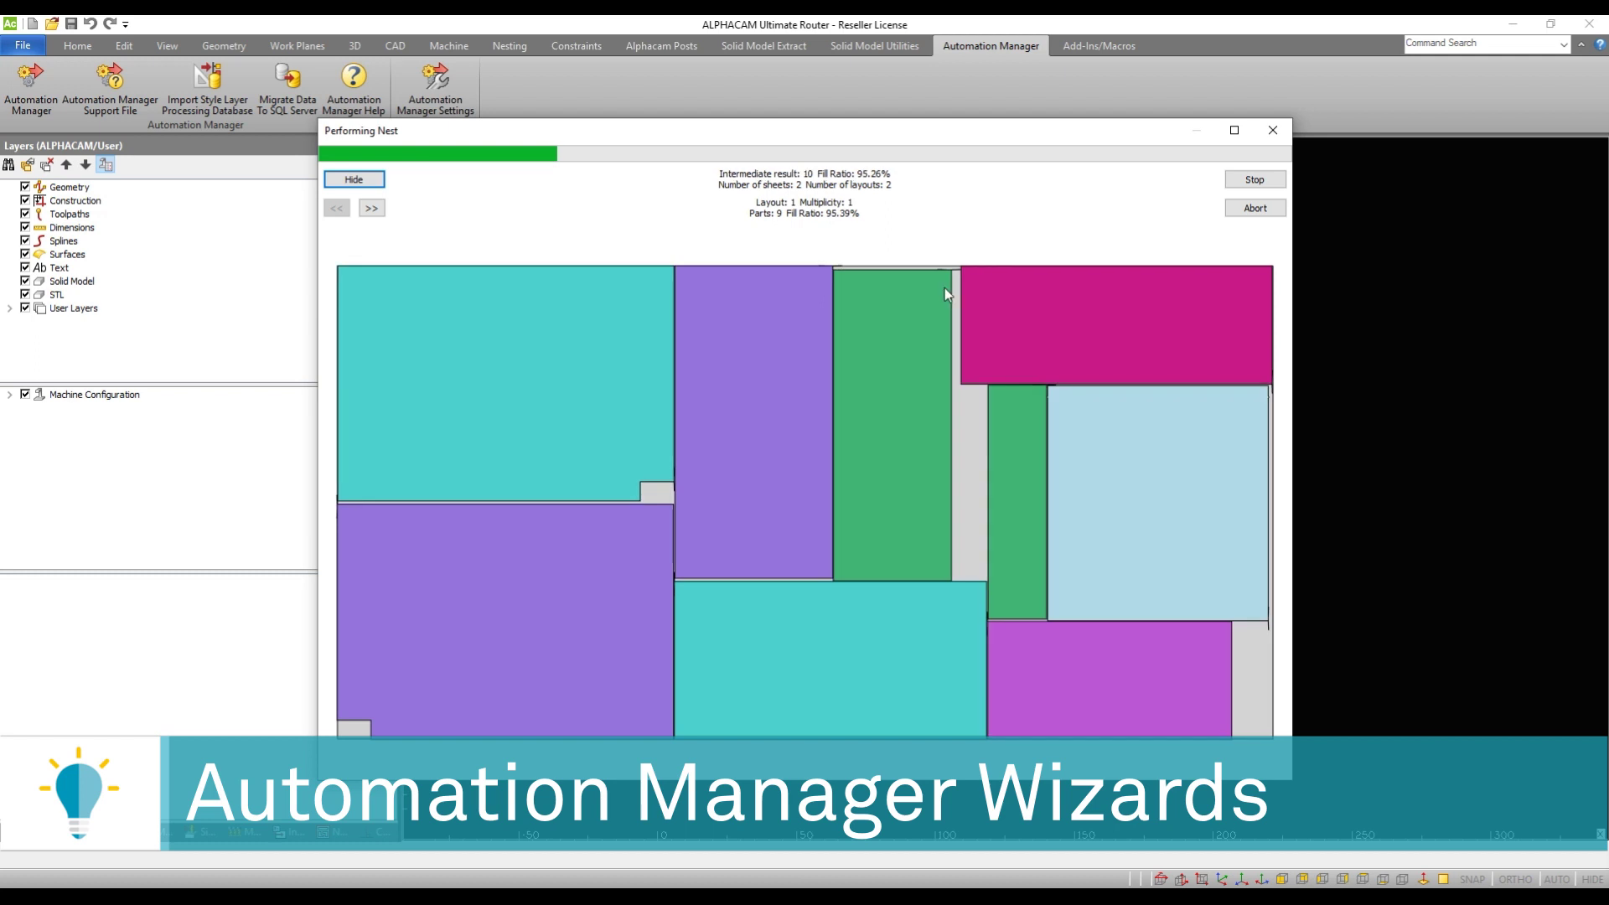
click(1254, 179)
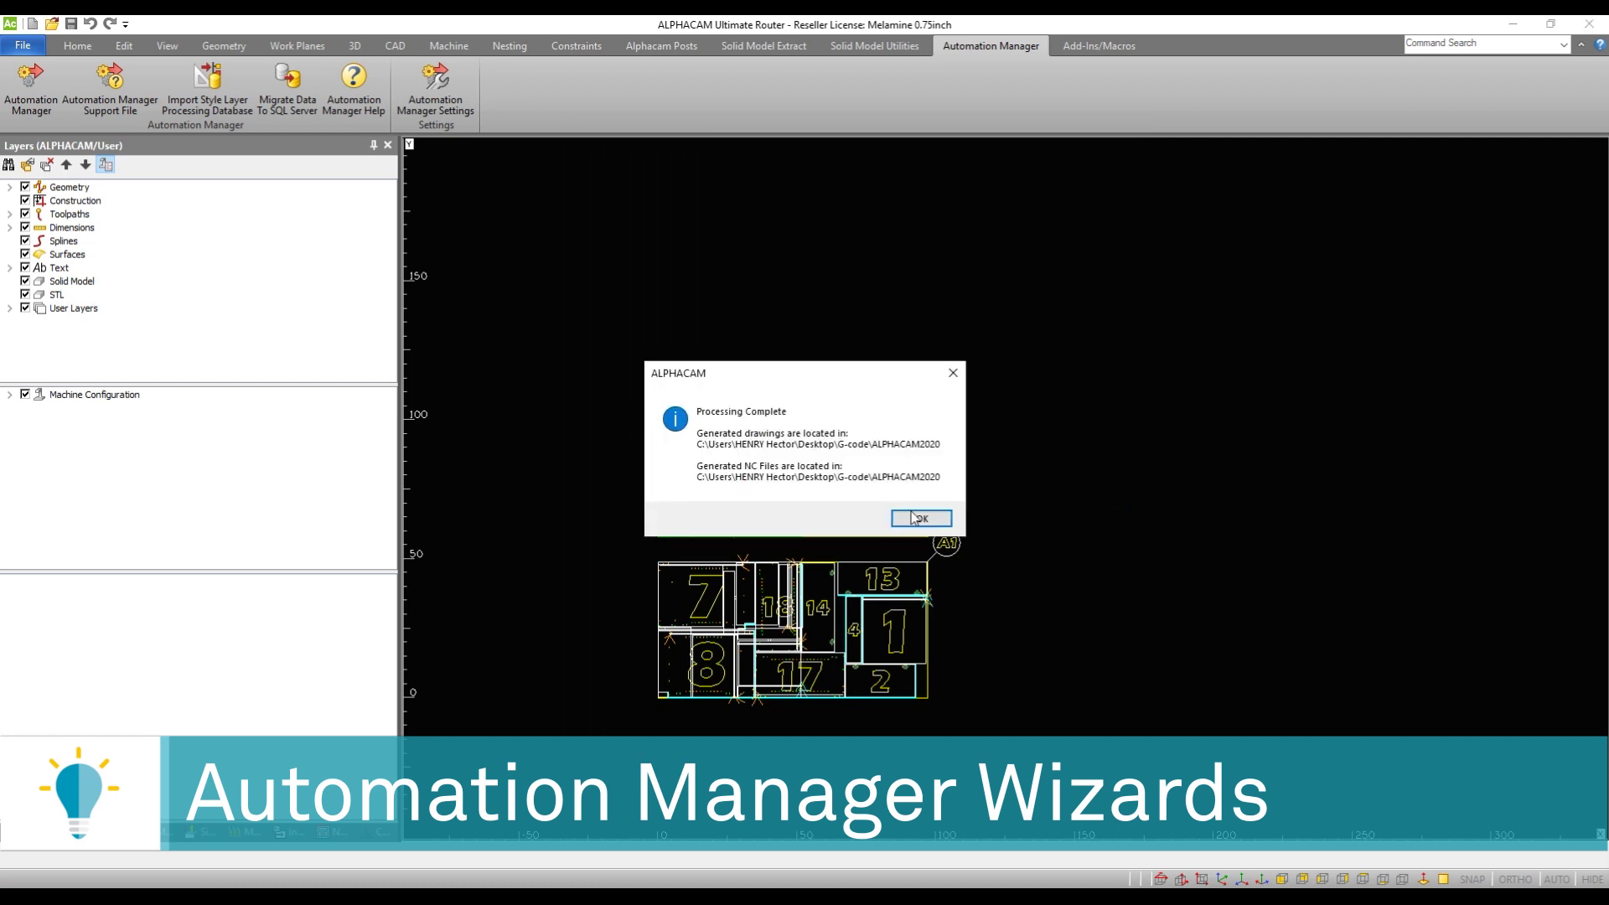
Dismiss Processing Complete, look over the ALPHACAM2020 job, and close Automation Manager Plus.
click(915, 515)
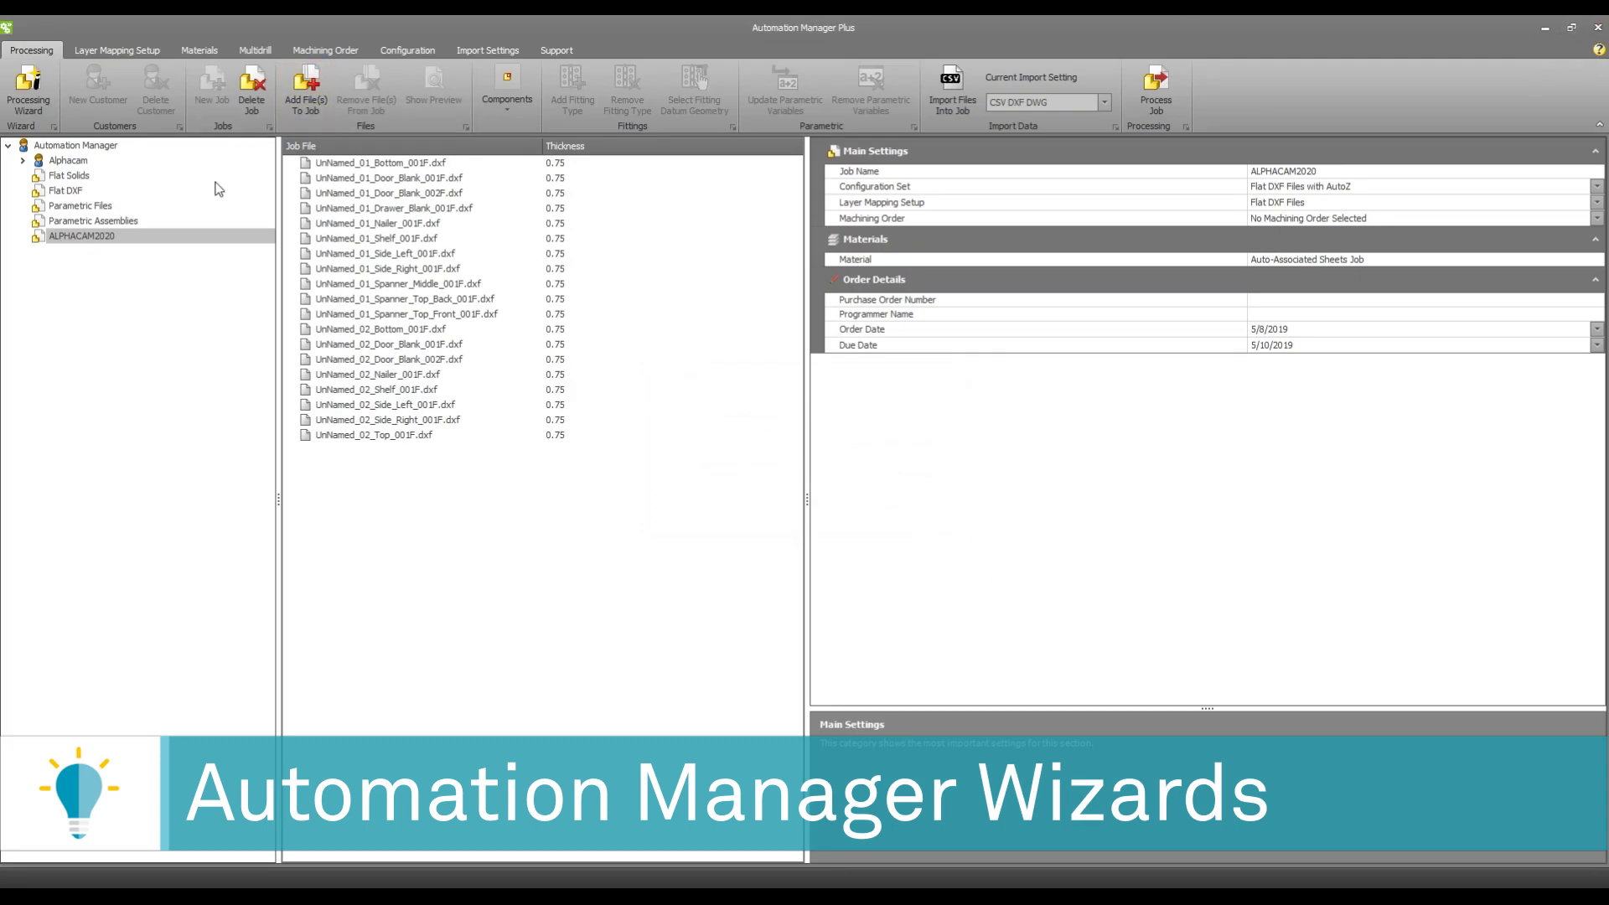
click(94, 224)
click(91, 236)
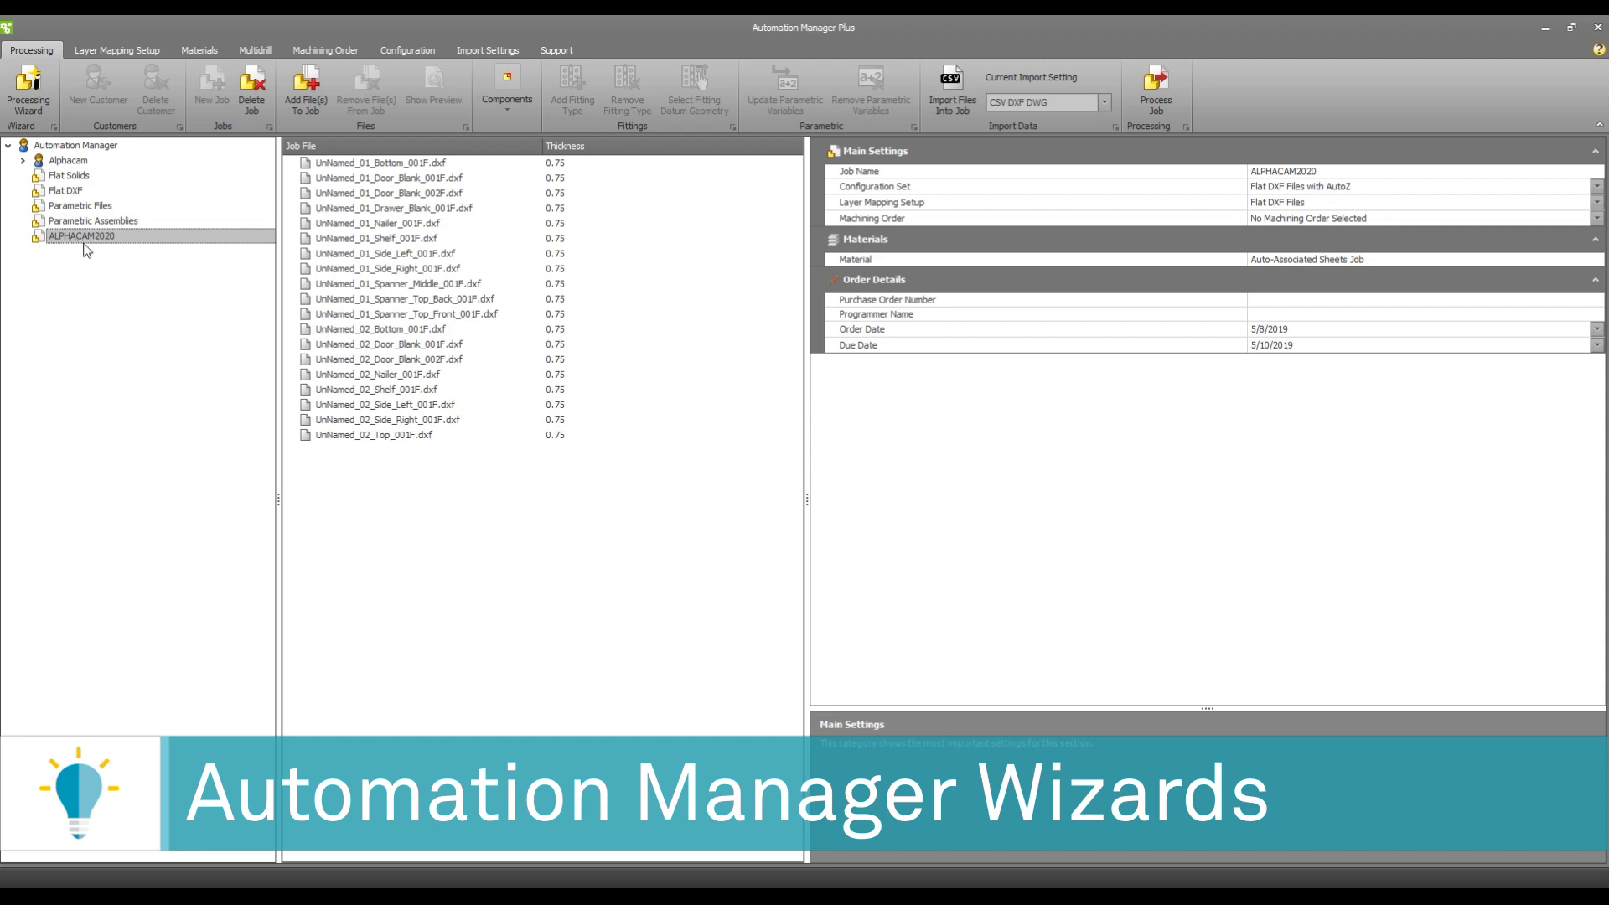
click(1597, 27)
Refresh the drawing to show the nested sheets and center the G-Code folder window.
right_click(742, 484)
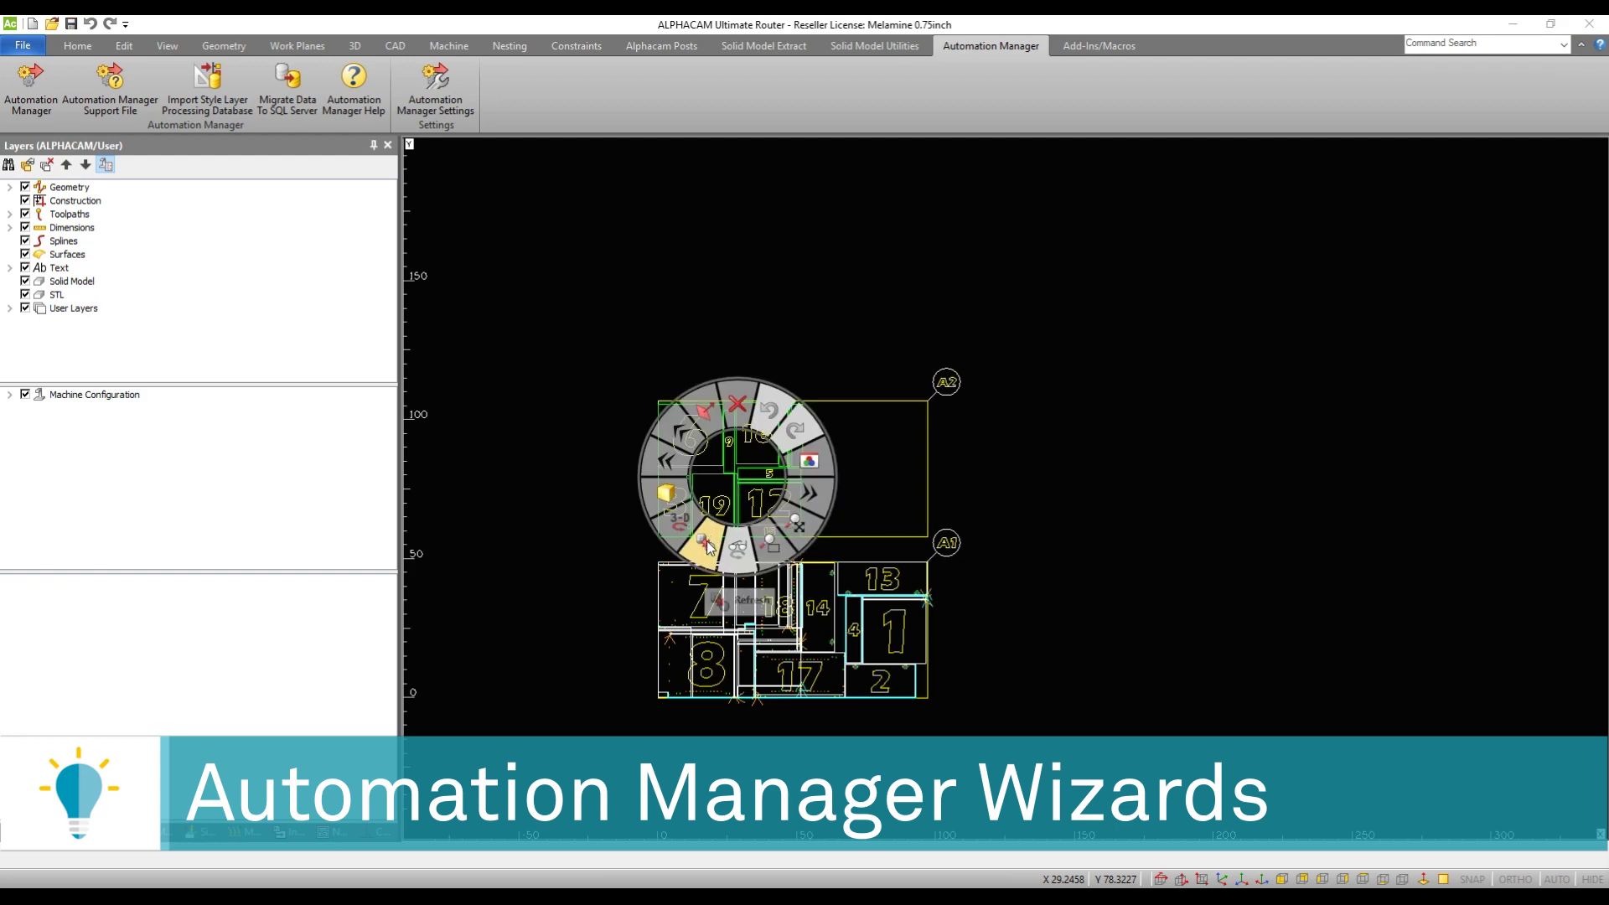
click(710, 540)
scroll(807, 590, up, 3)
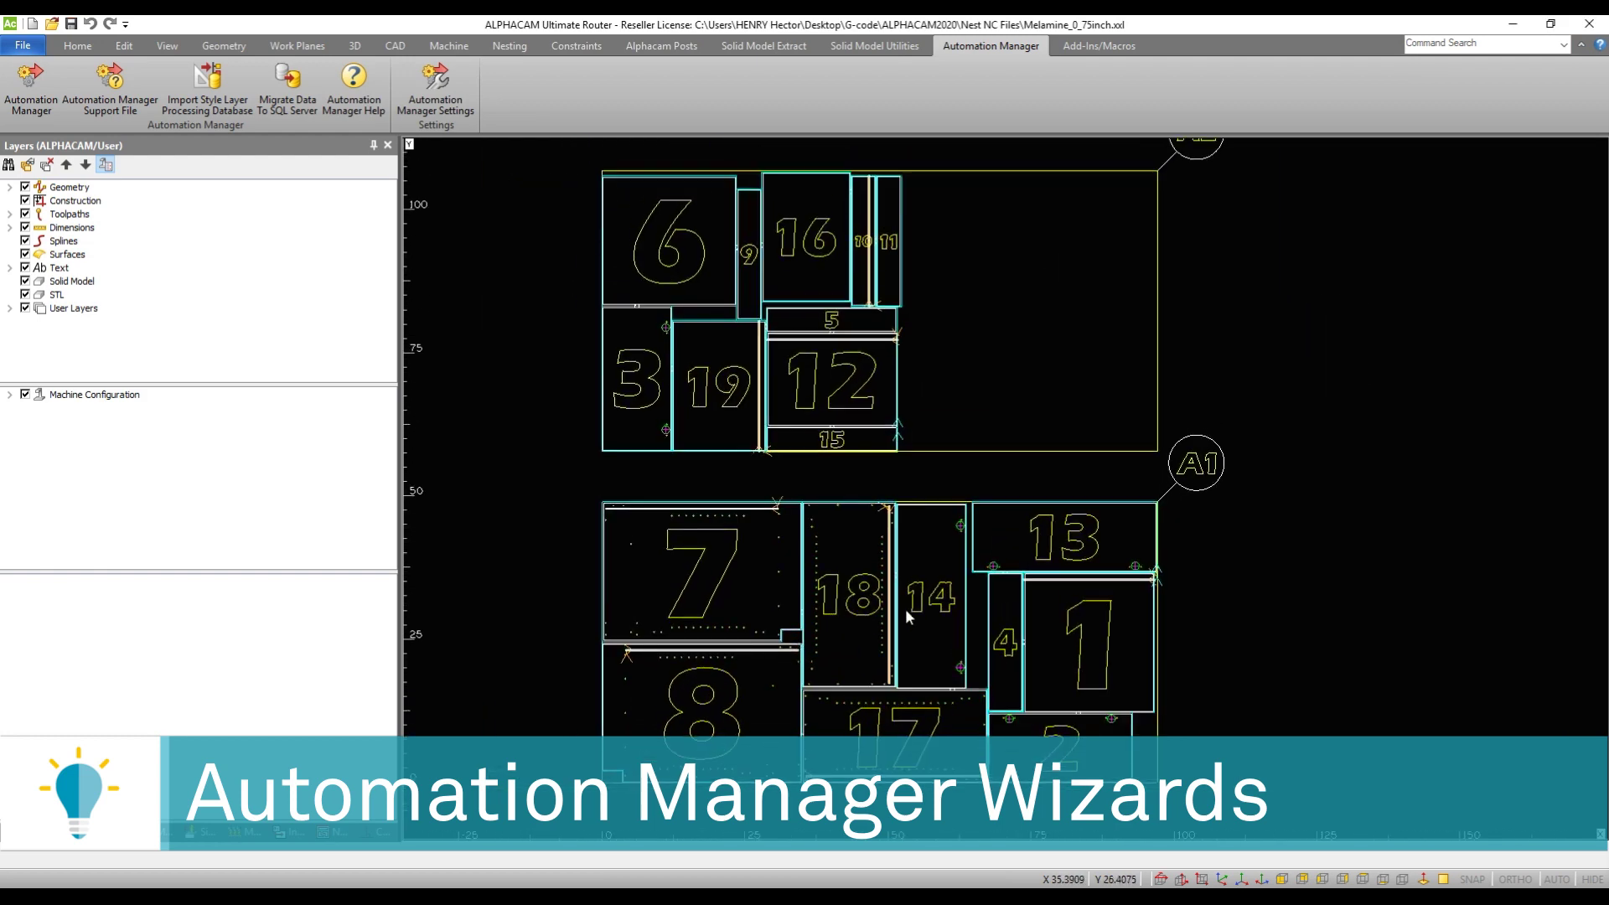
drag(1449, 33, 884, 145)
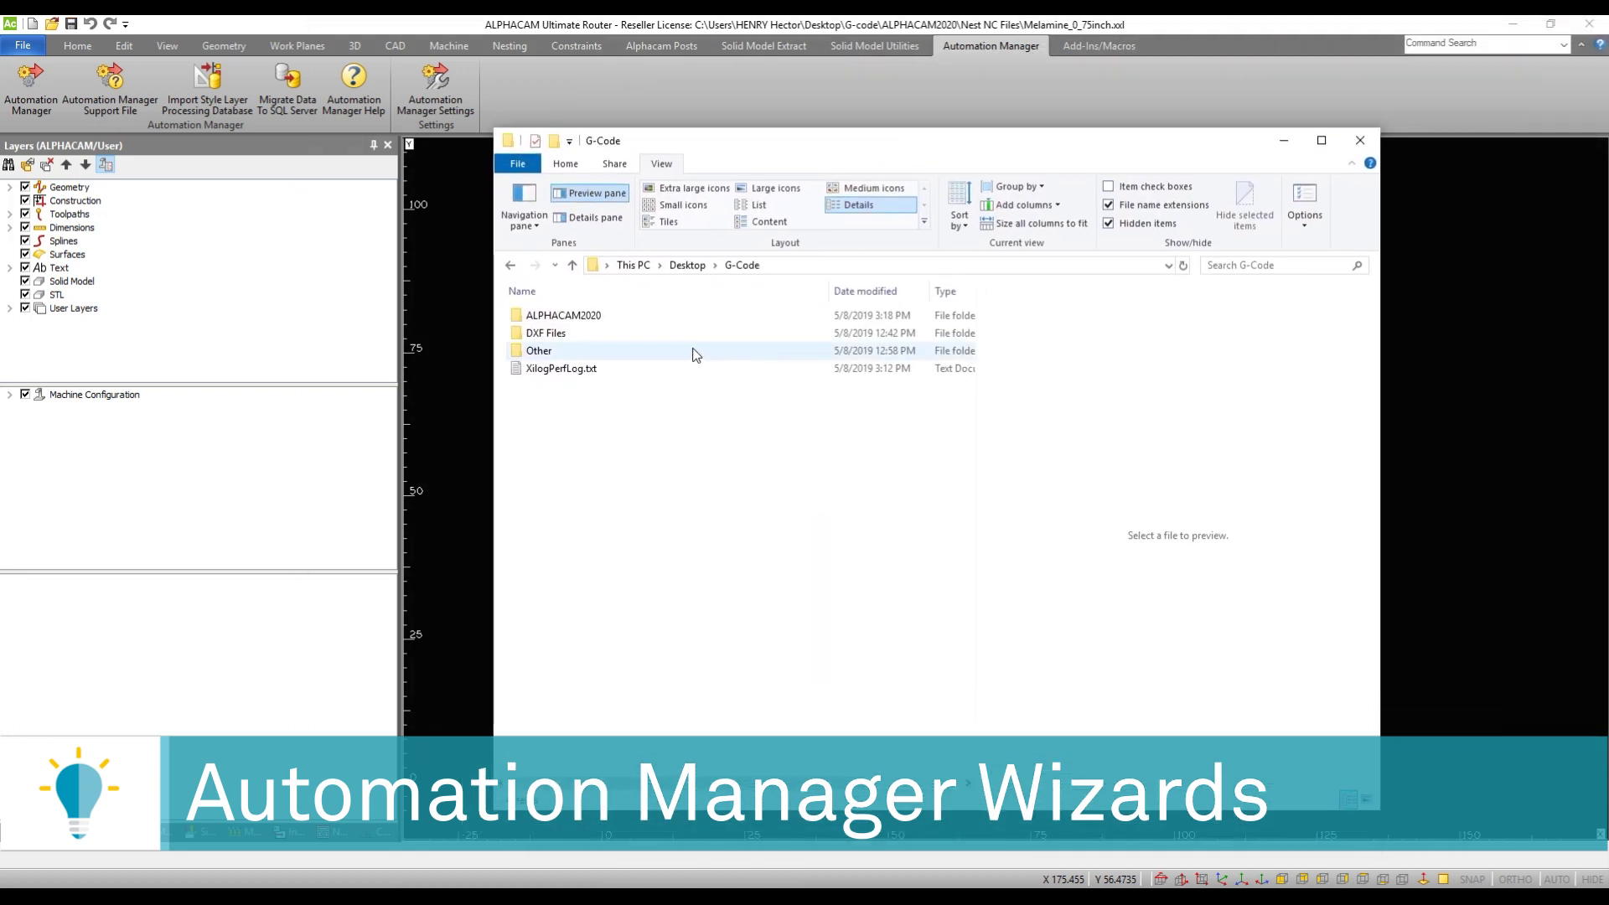
Open the ALPHACAM2020 output folder and inspect its Nest Drawings subfolder.
click(608, 315)
double_click(608, 315)
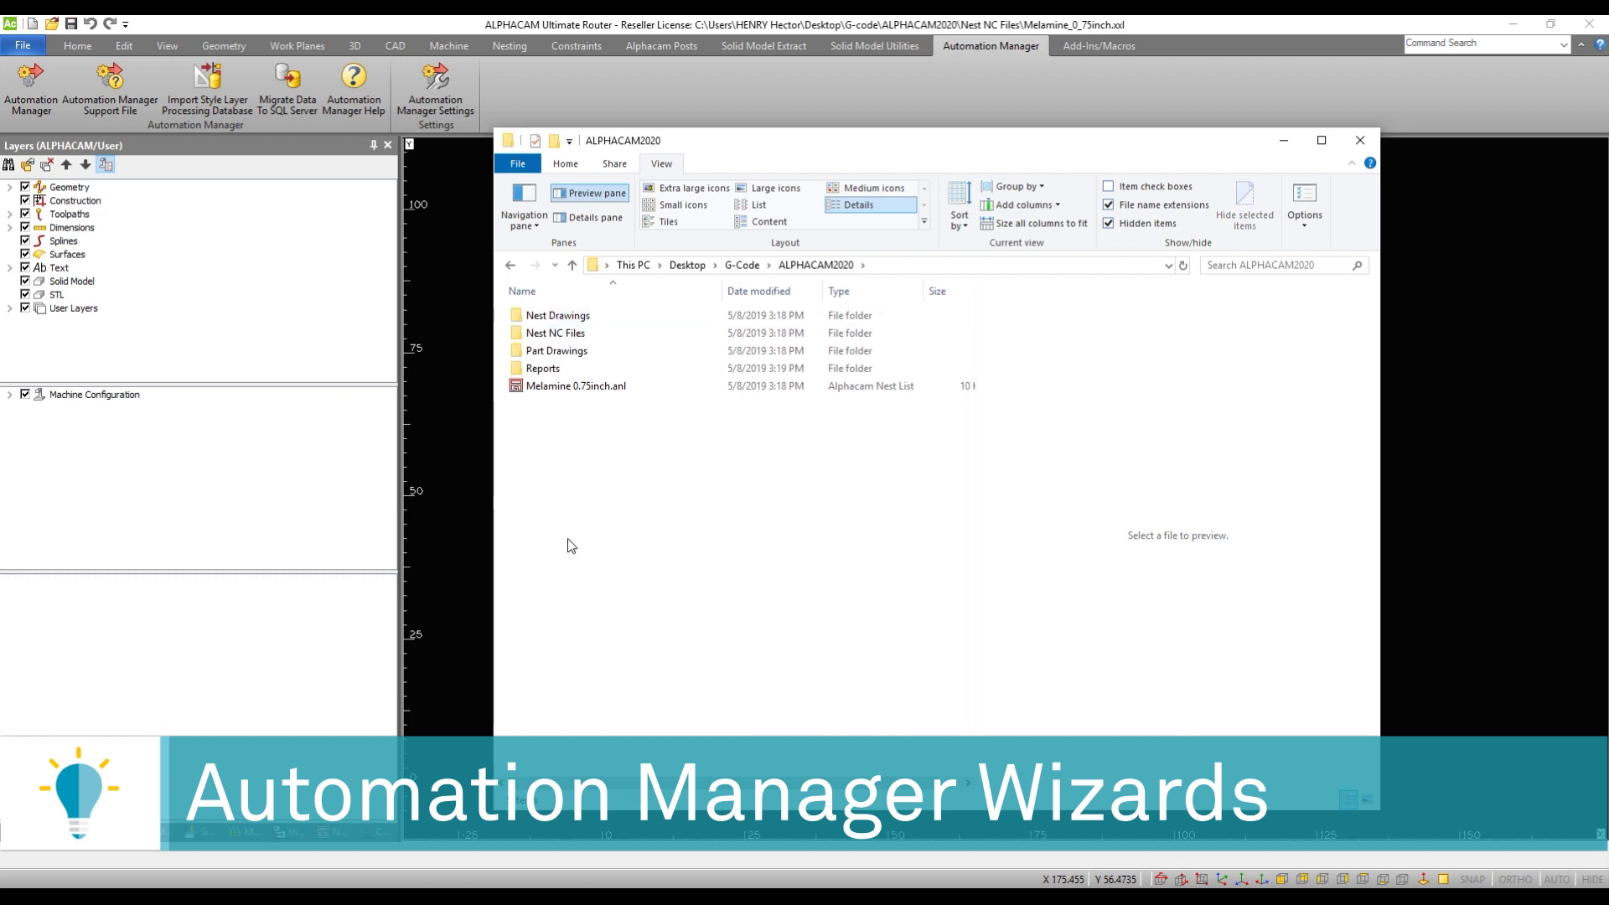
double_click(590, 318)
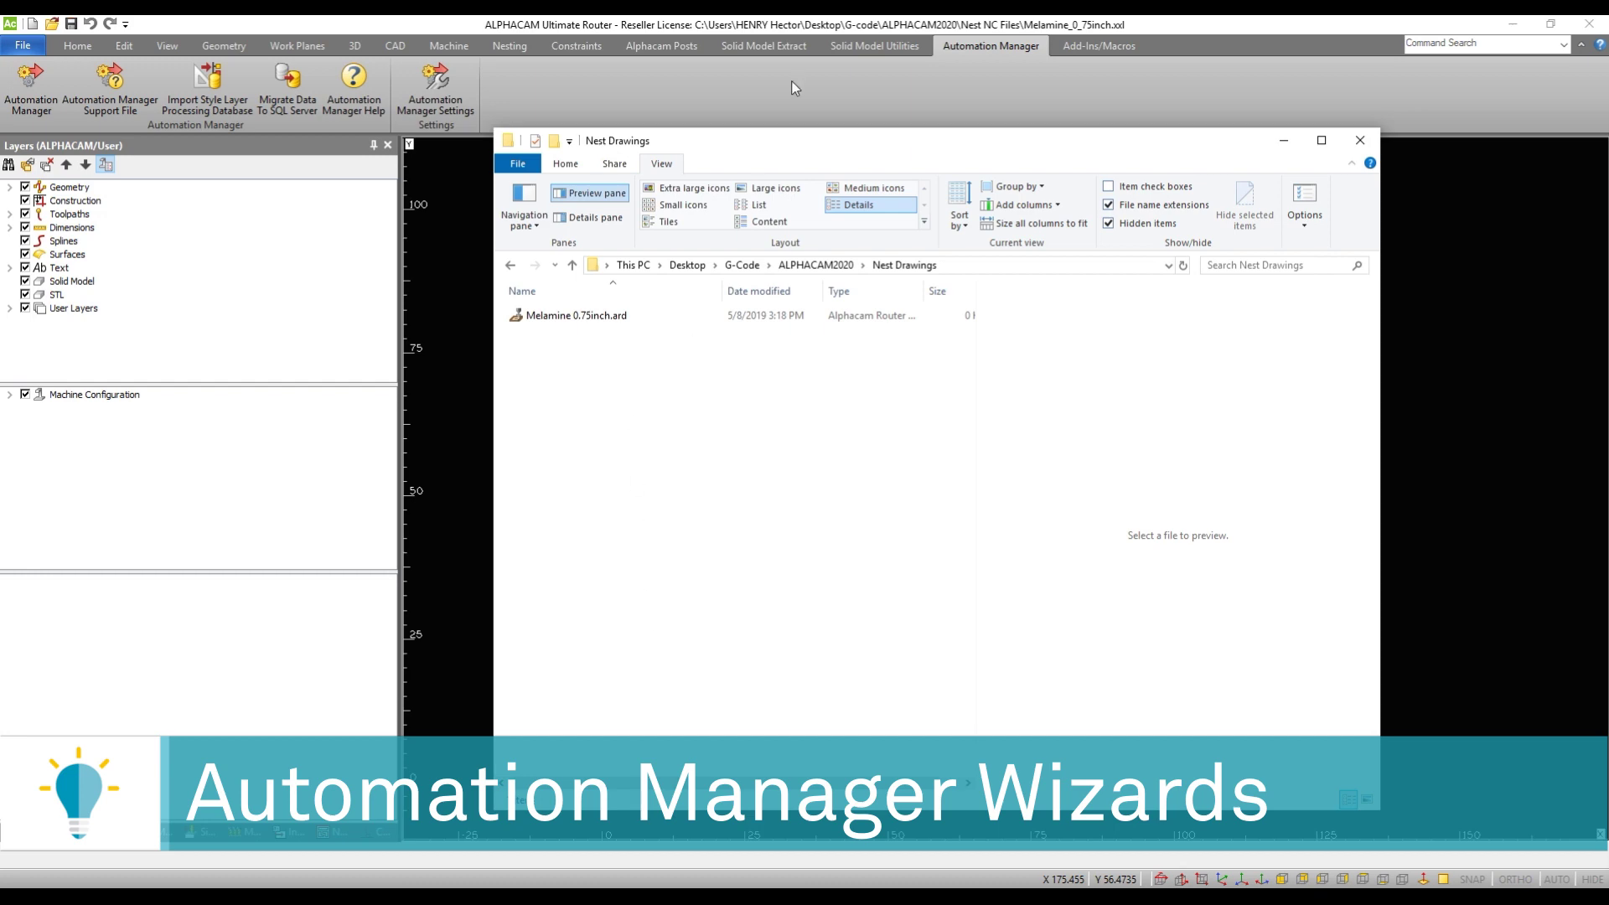
drag(771, 148, 731, 80)
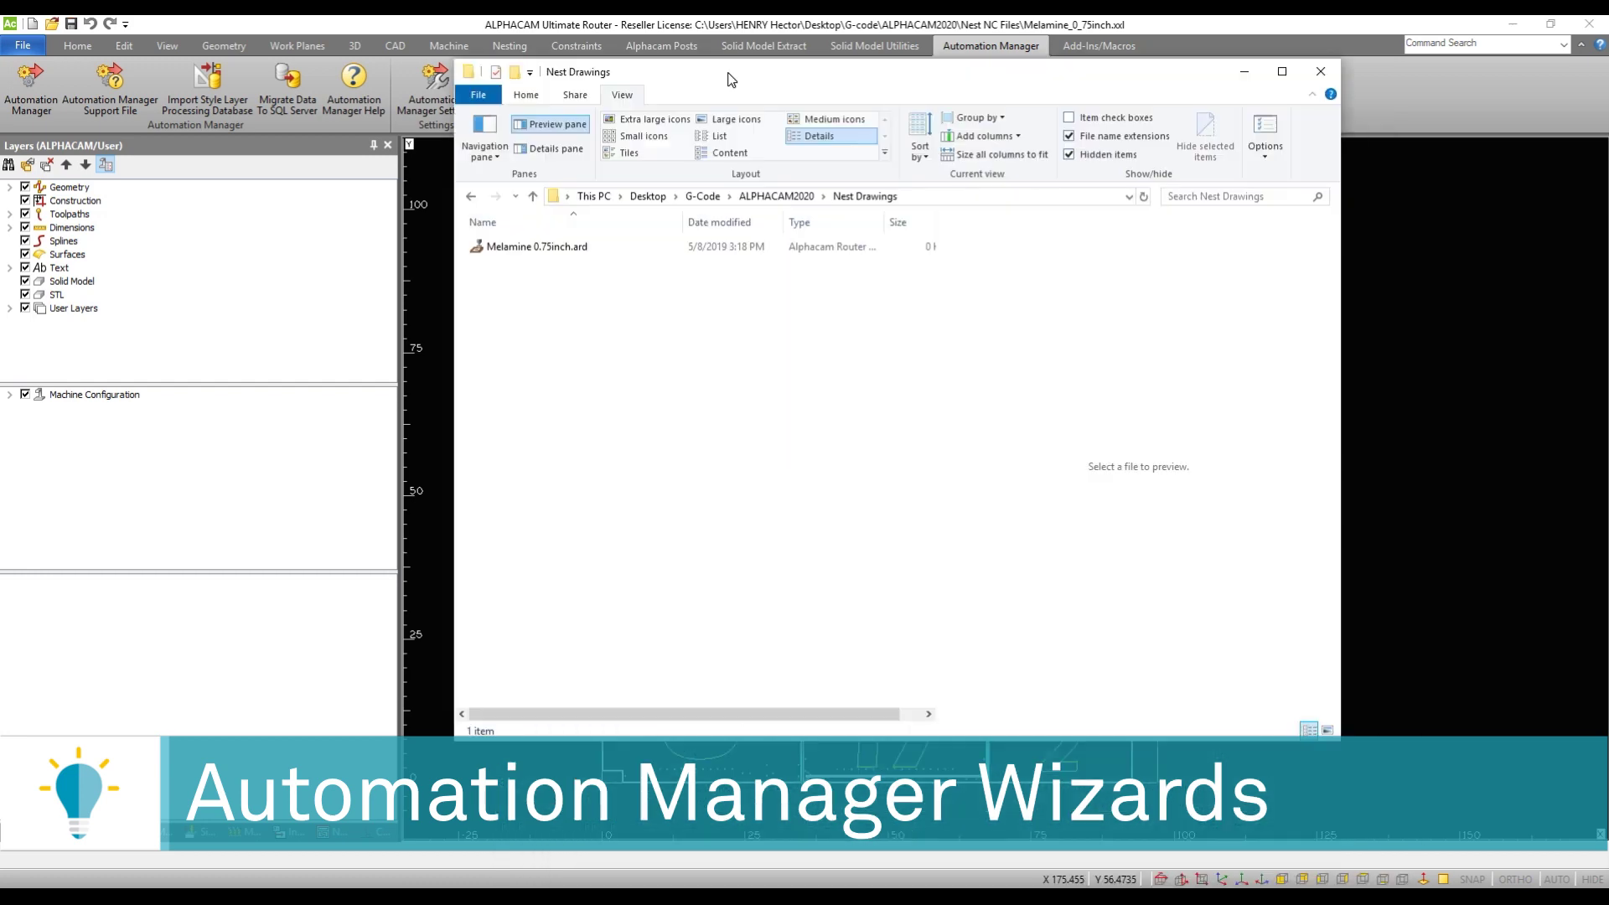
click(776, 196)
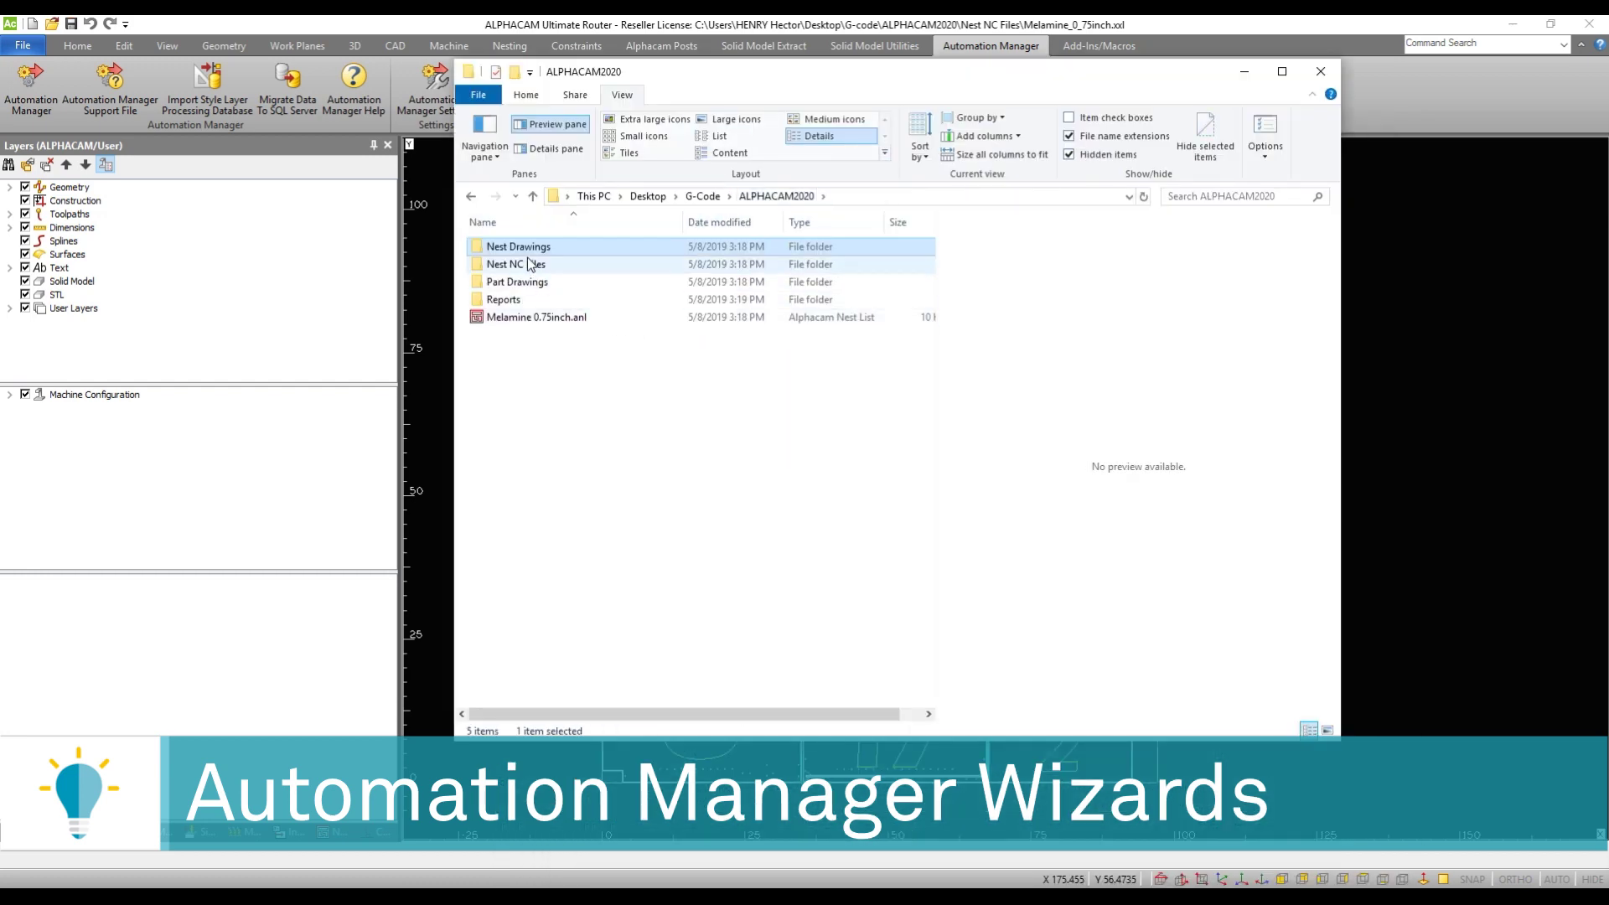
Browse the Nest NC Files and Part Drawings folders, then open Reports.
double_click(535, 264)
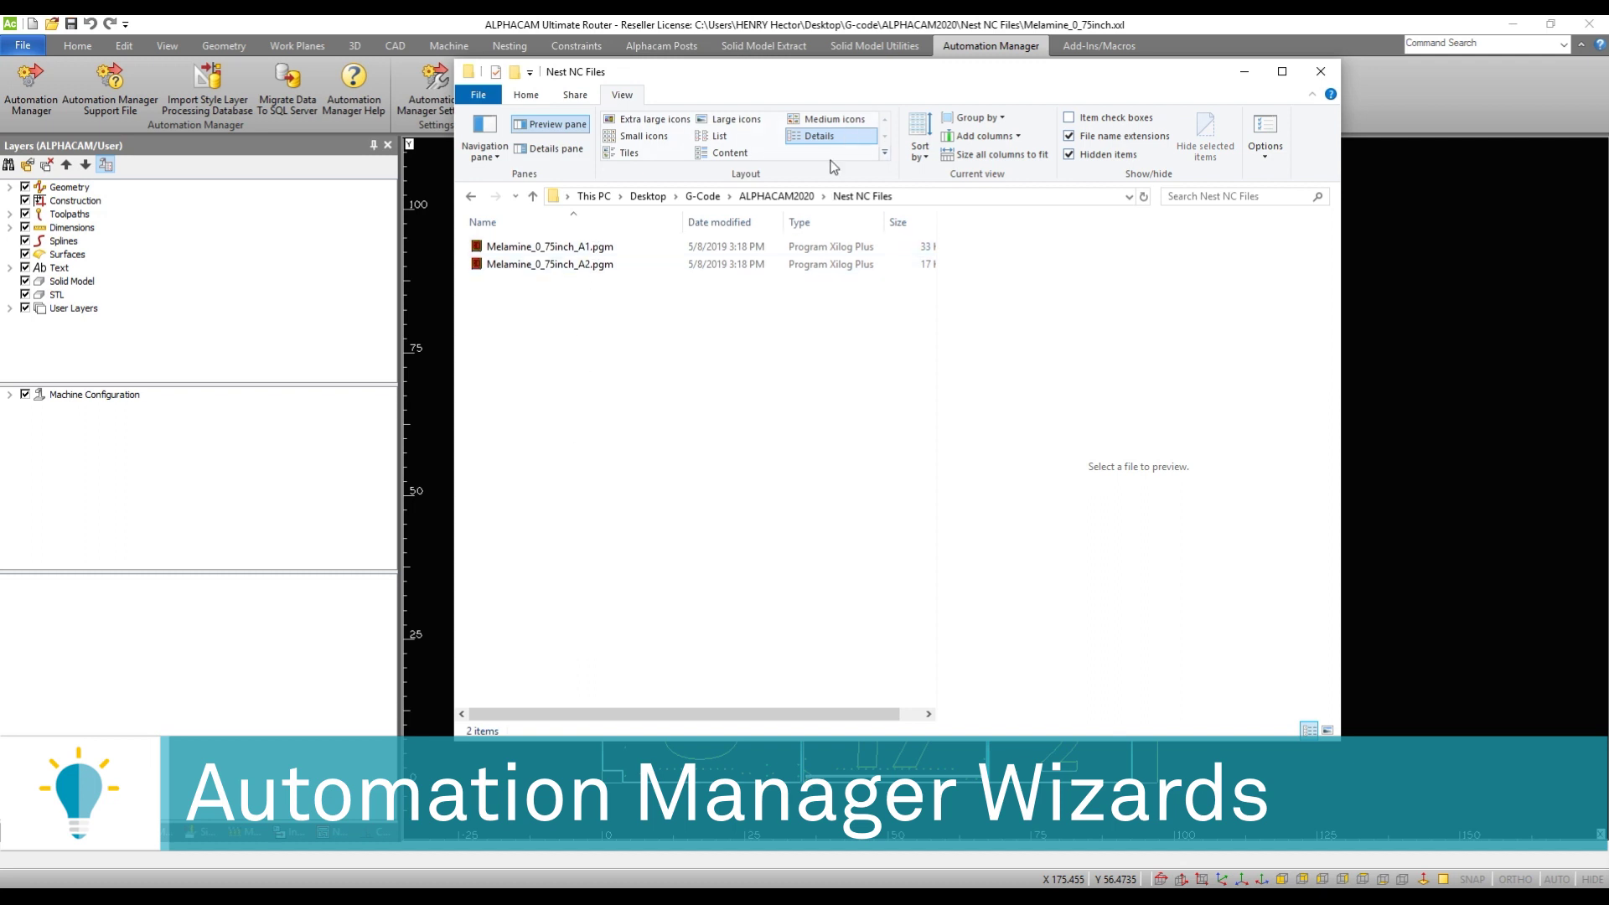
click(593, 264)
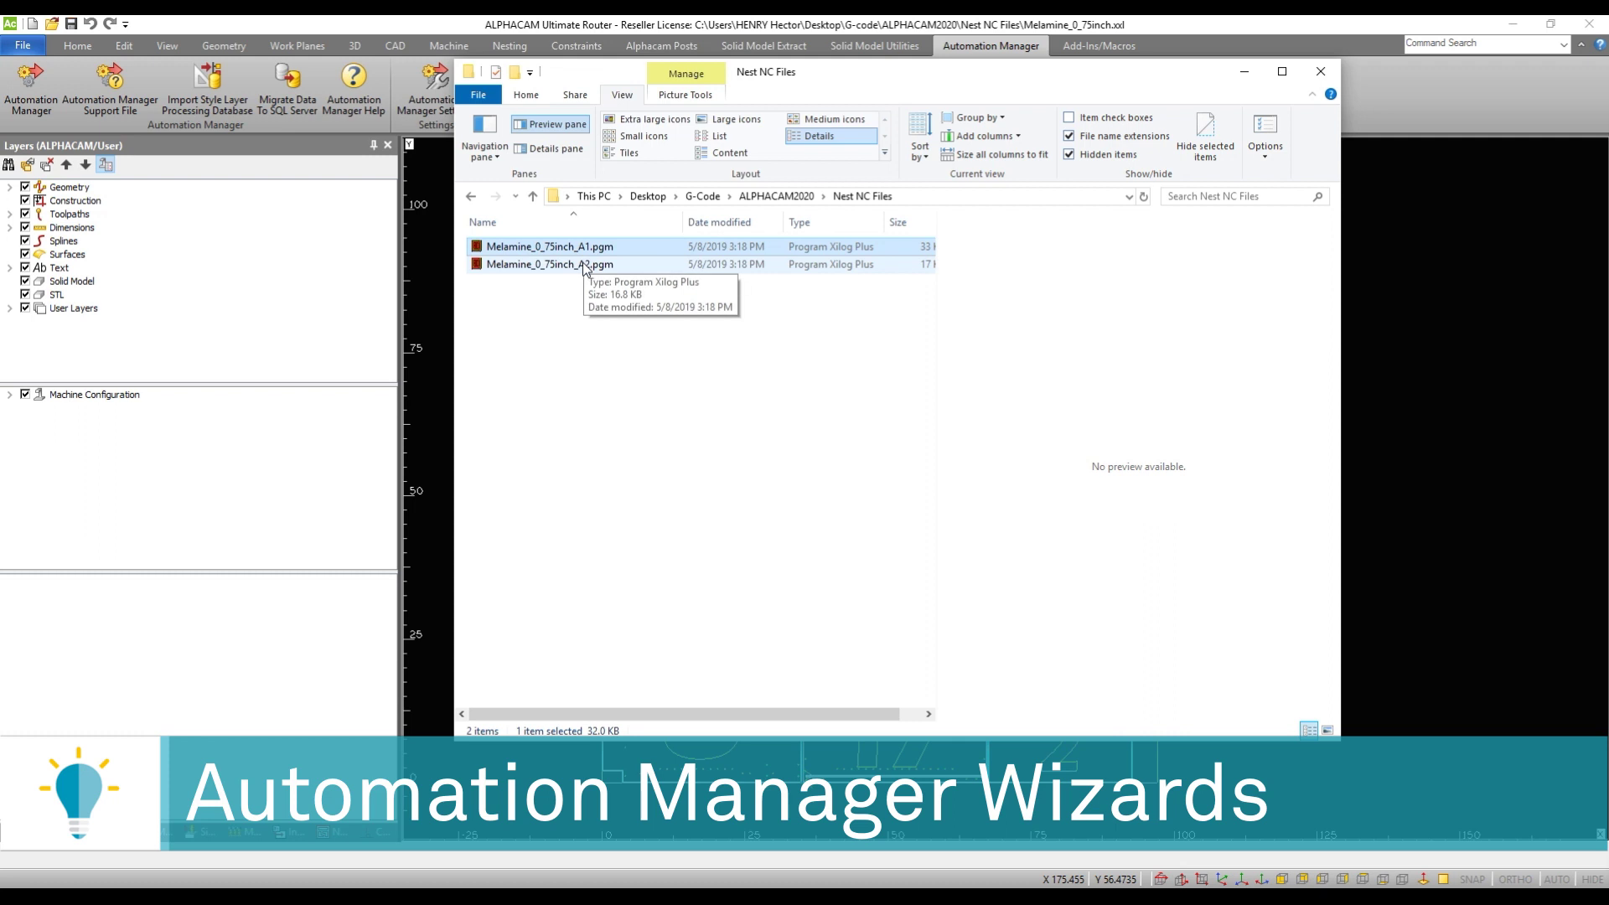
click(753, 480)
key(BackSpace)
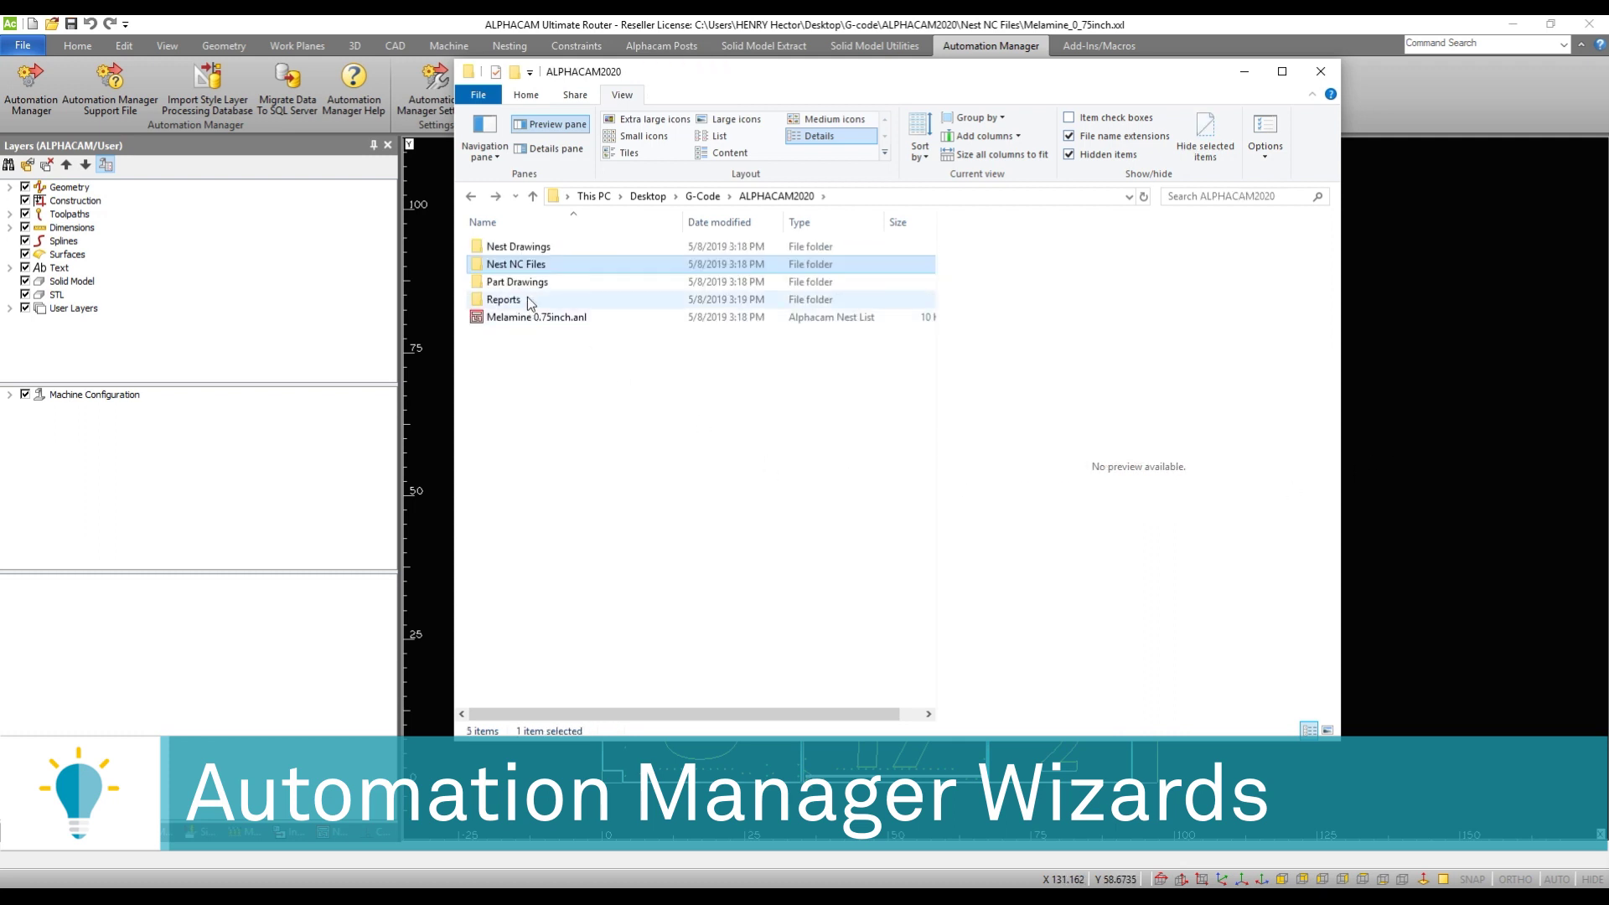
double_click(529, 285)
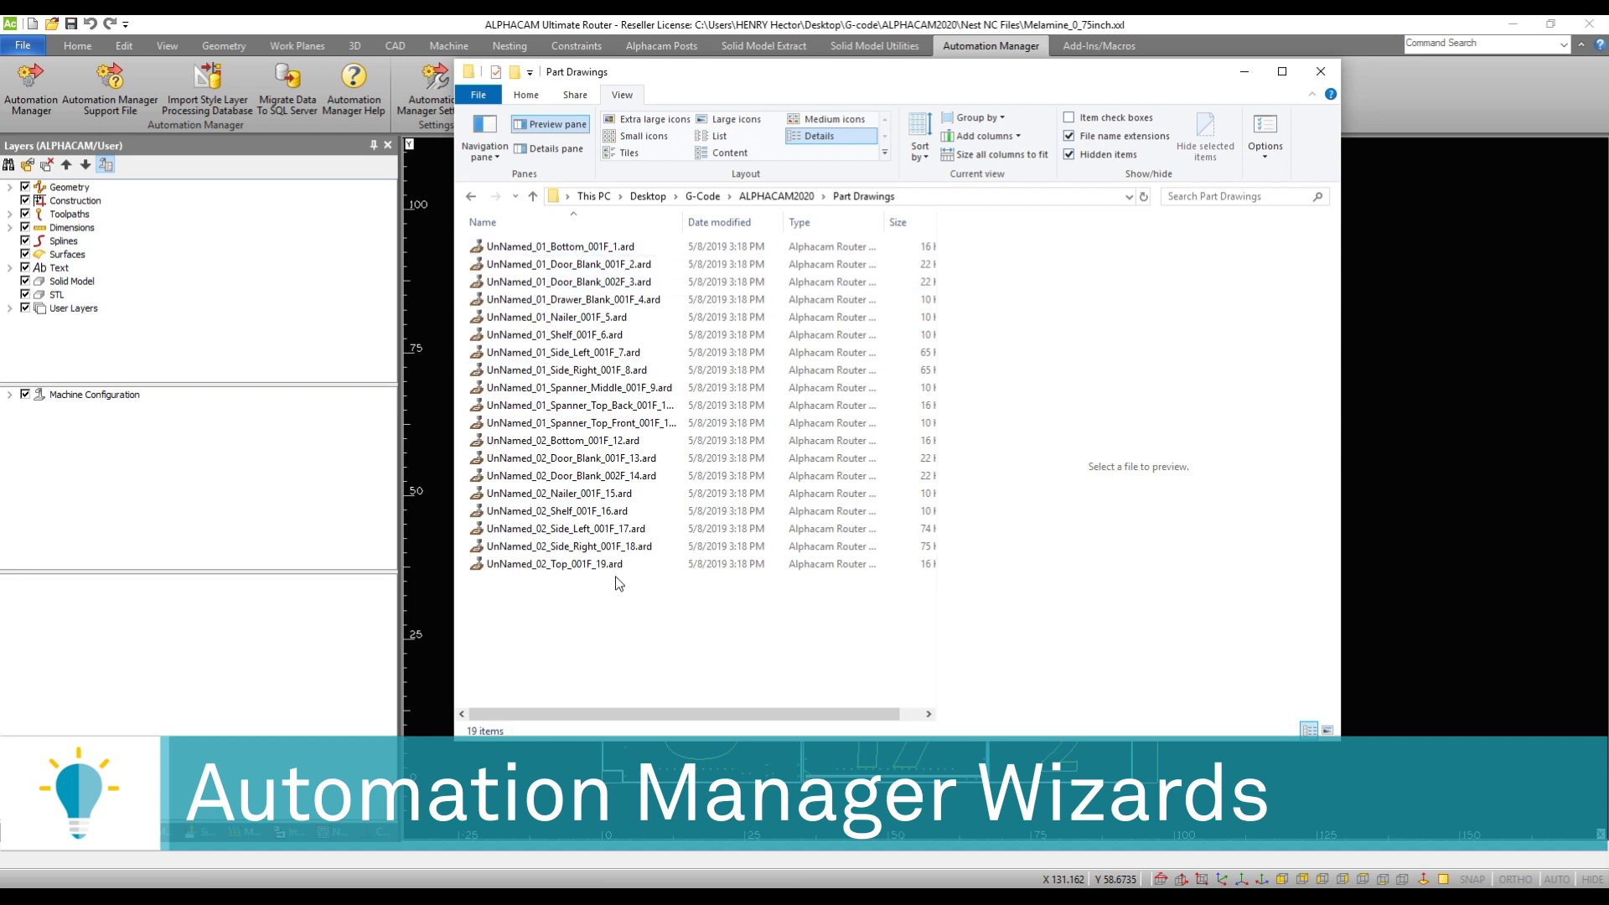
key(BackSpace)
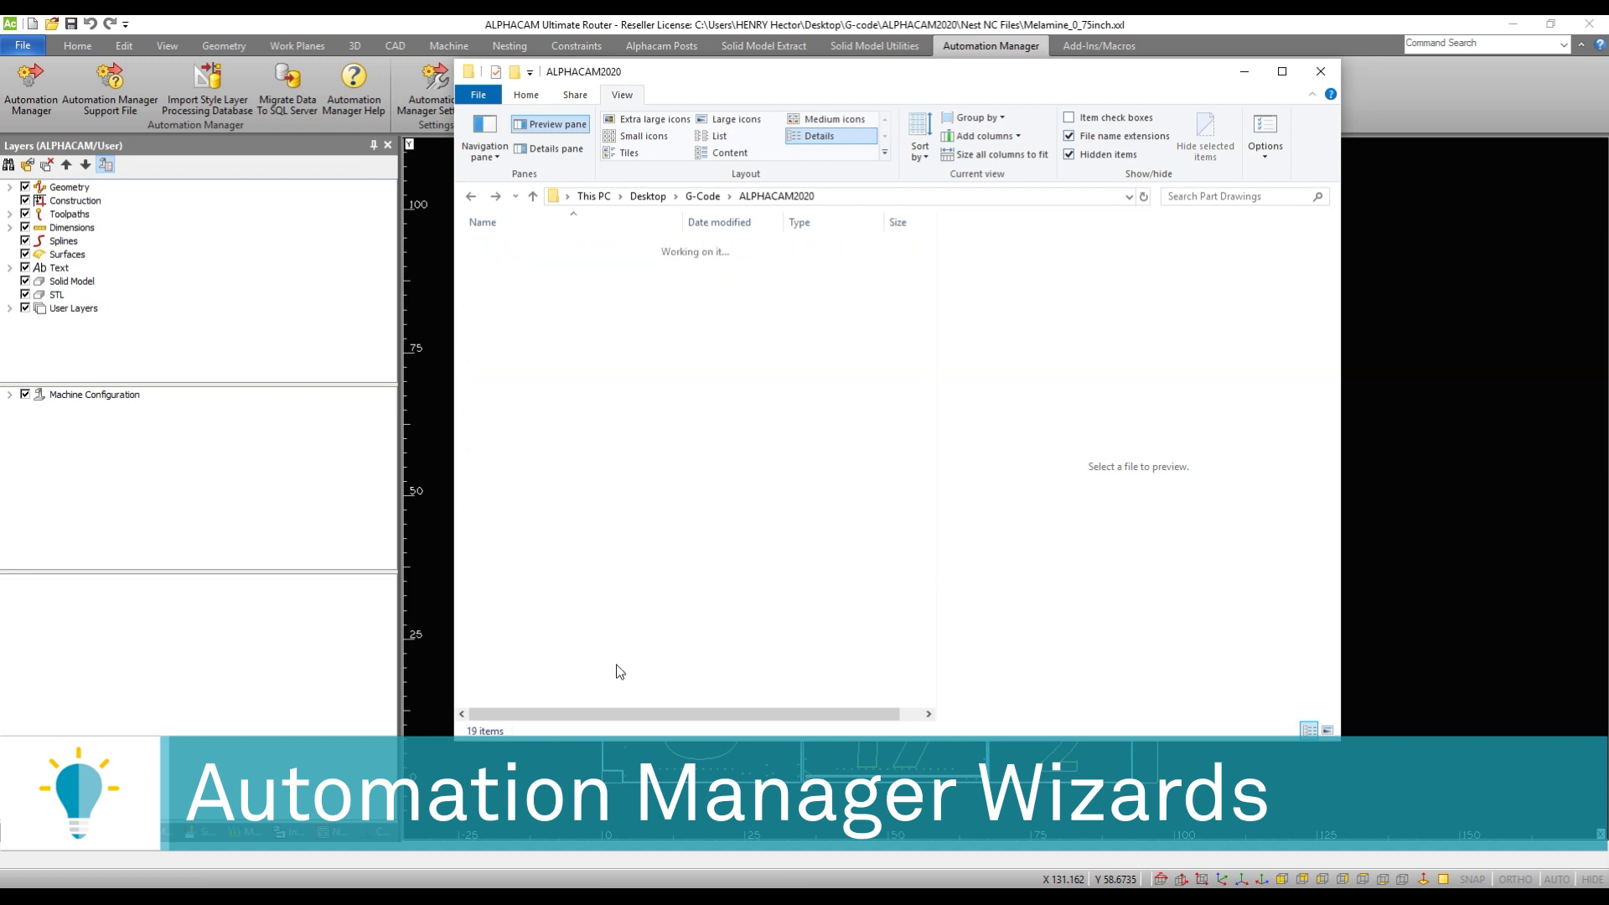
double_click(509, 301)
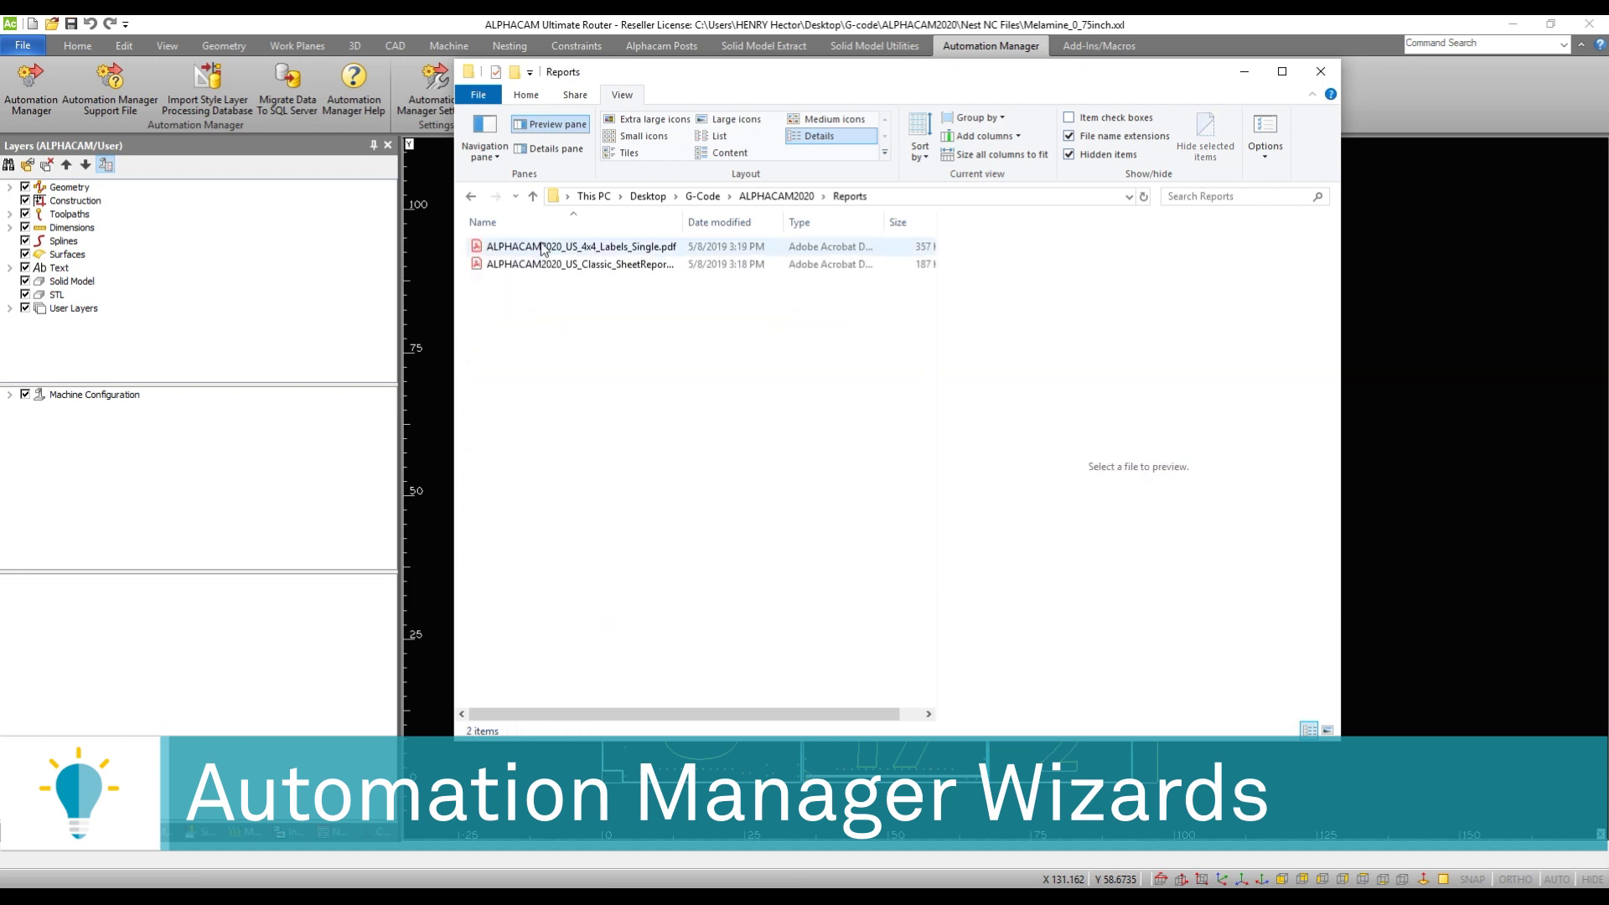
Preview both Classic Sheet Report pages (A1, A2), then page through the 4x4 labels PDF.
click(541, 263)
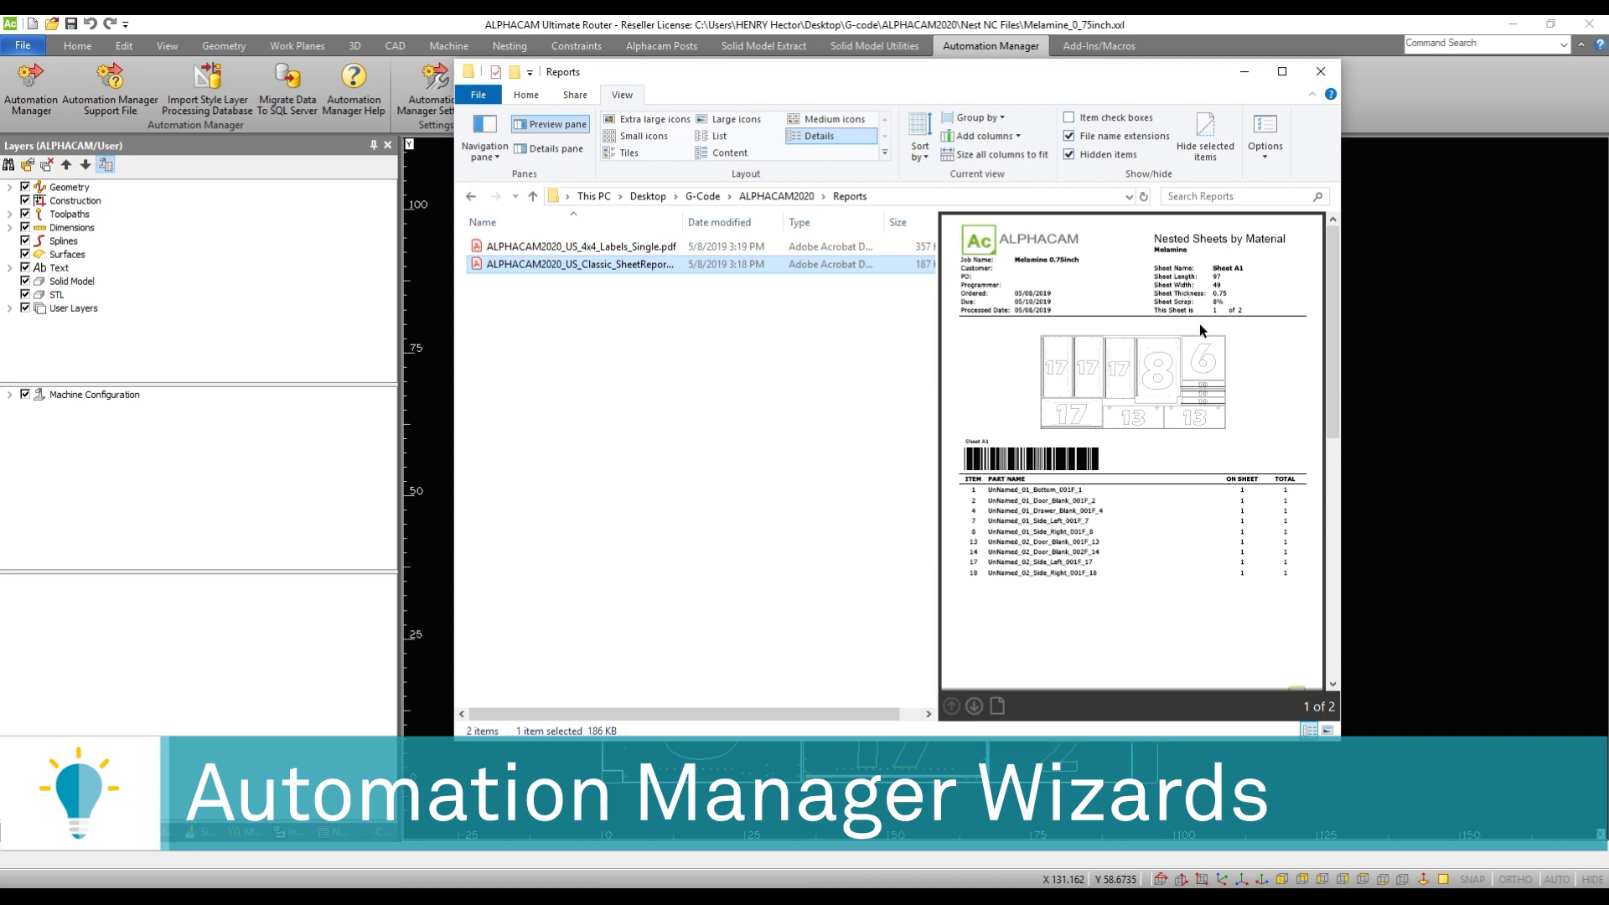
click(973, 706)
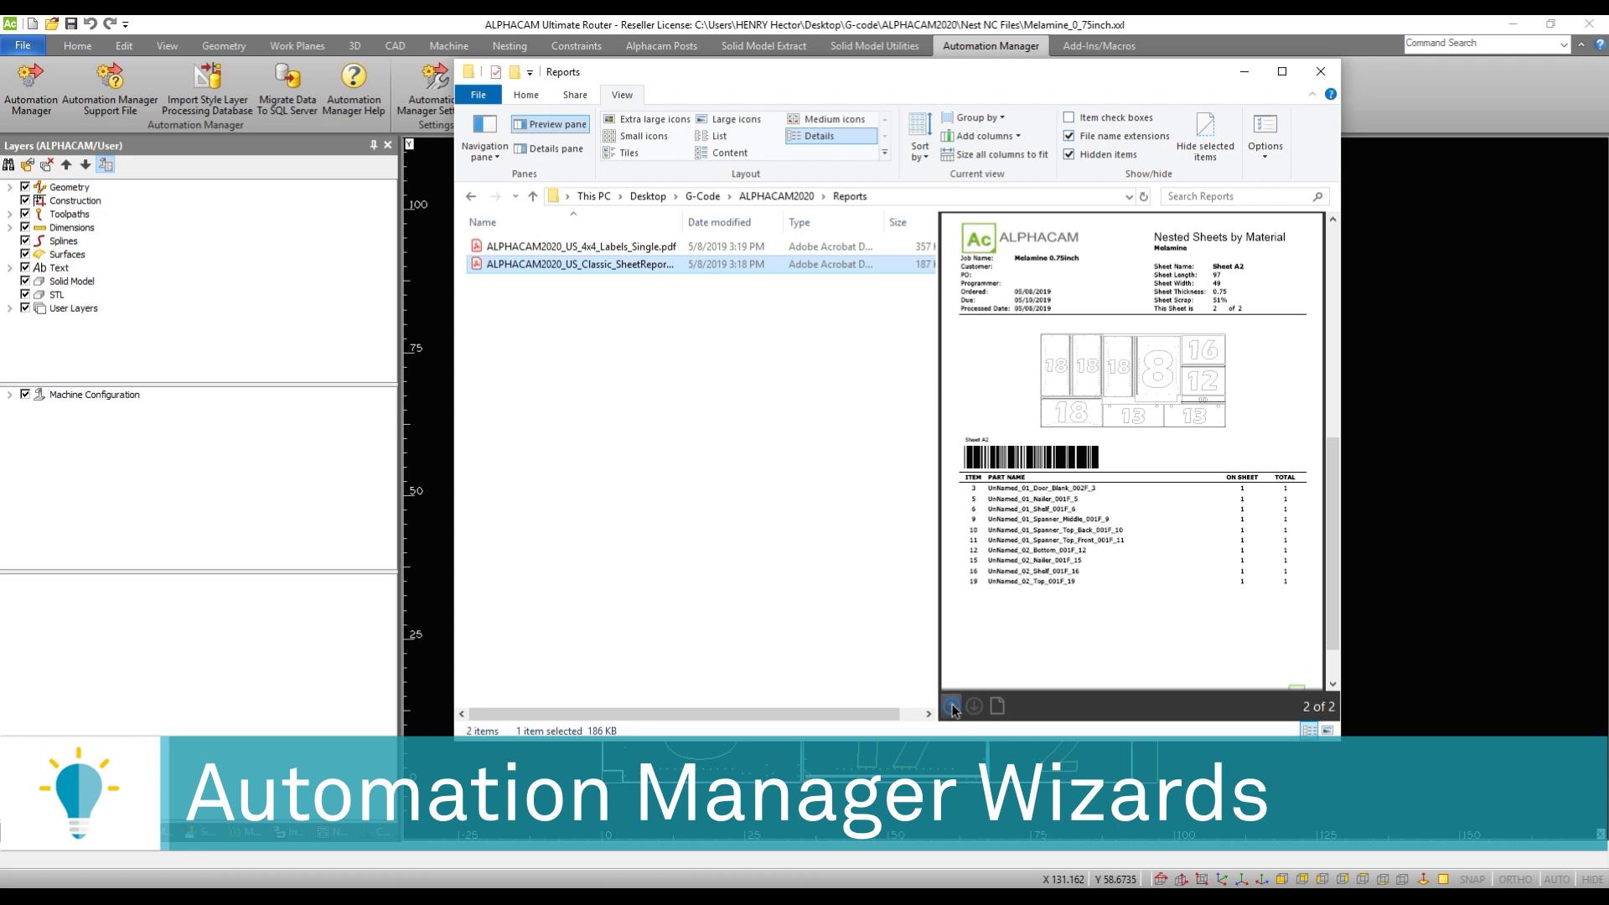
click(662, 248)
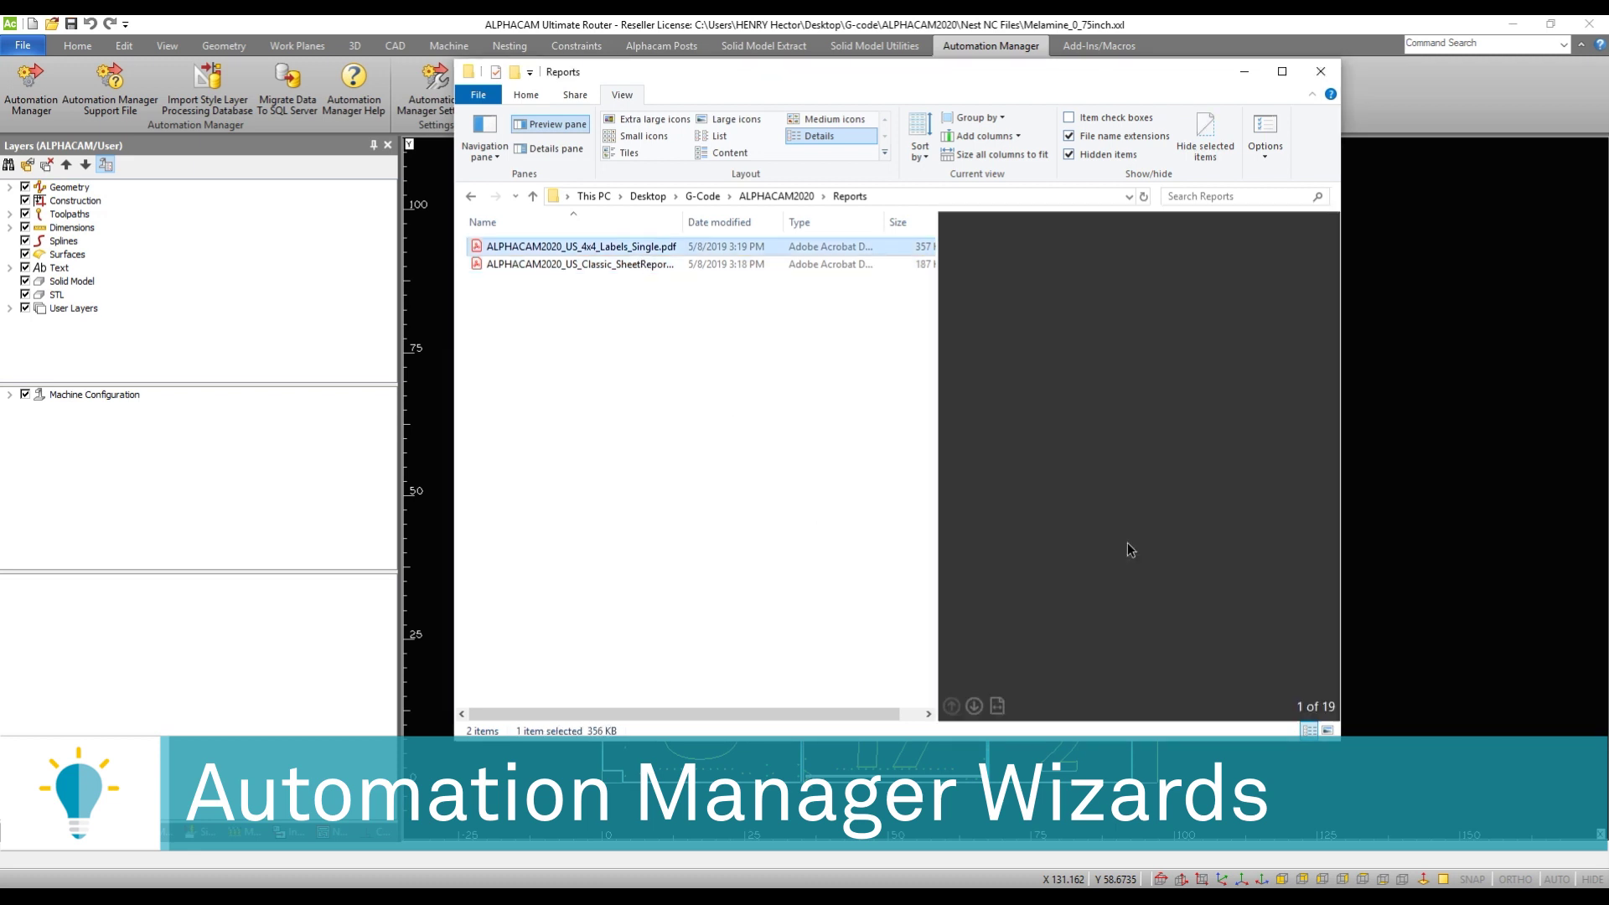
click(974, 706)
click(974, 706)
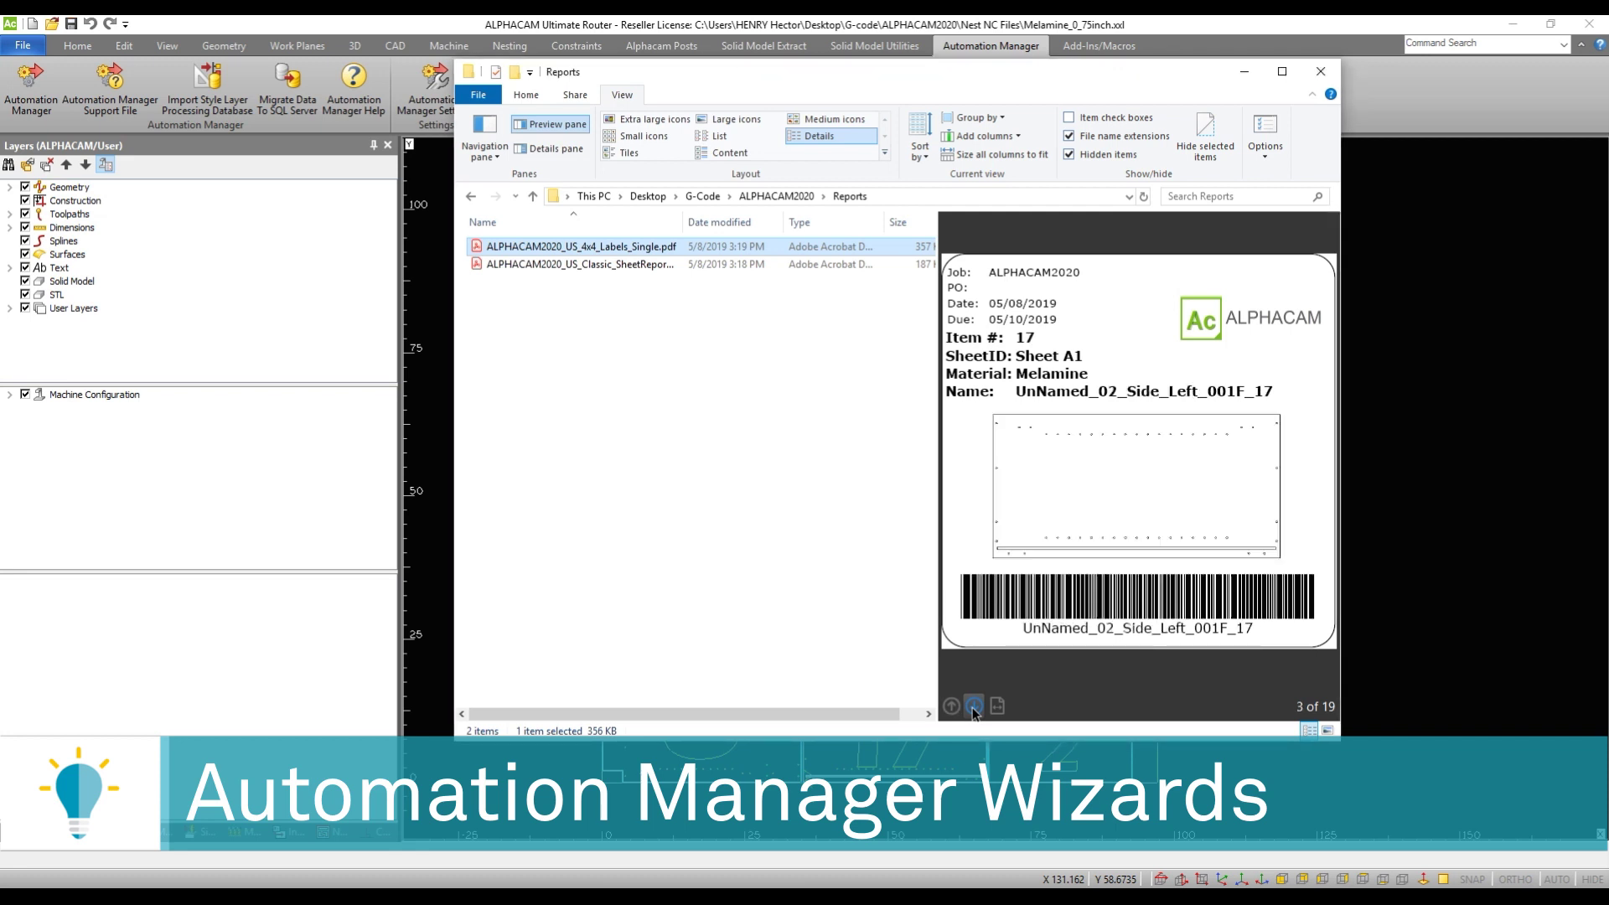